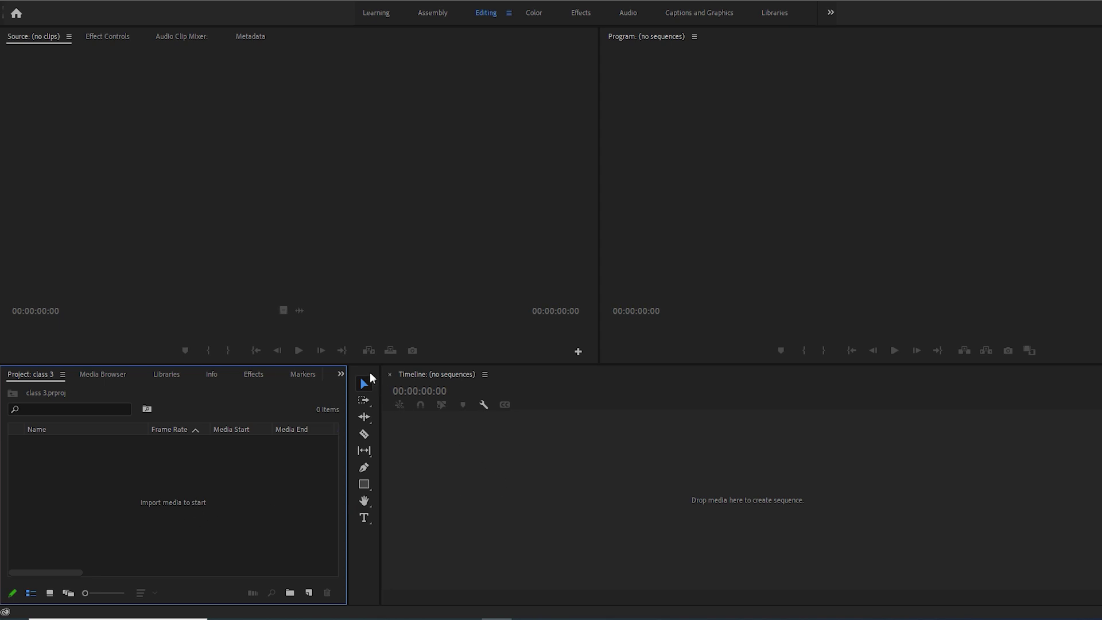
Import Ducks - 28368.mp4 and Koi Fish - 120159.mp4 into the project, shown as thumbnails.
click(525, 450)
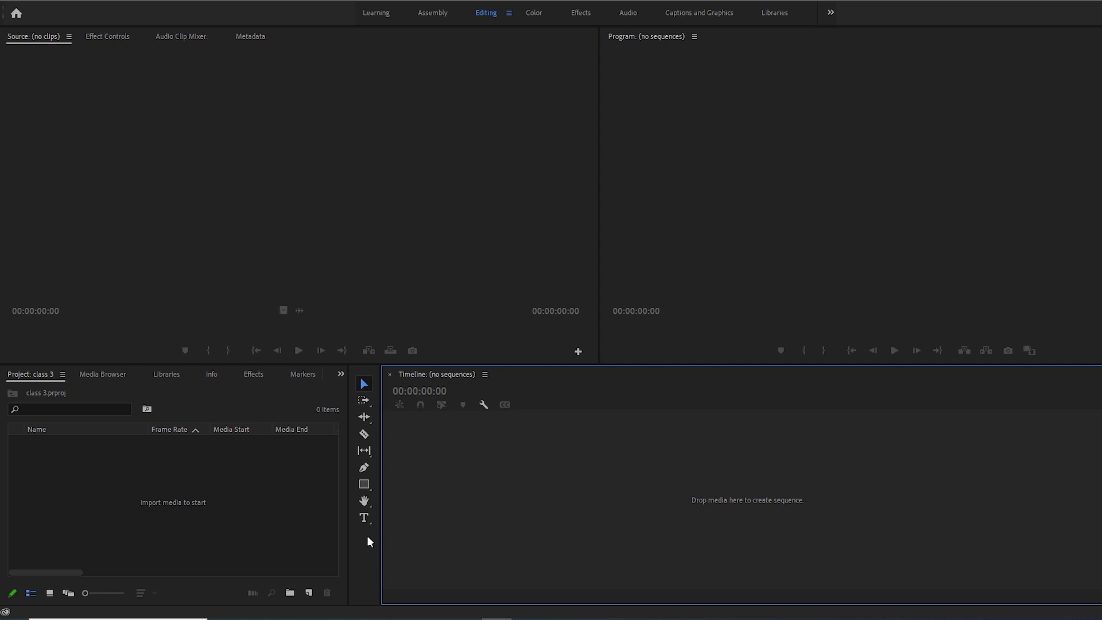
double_click(183, 508)
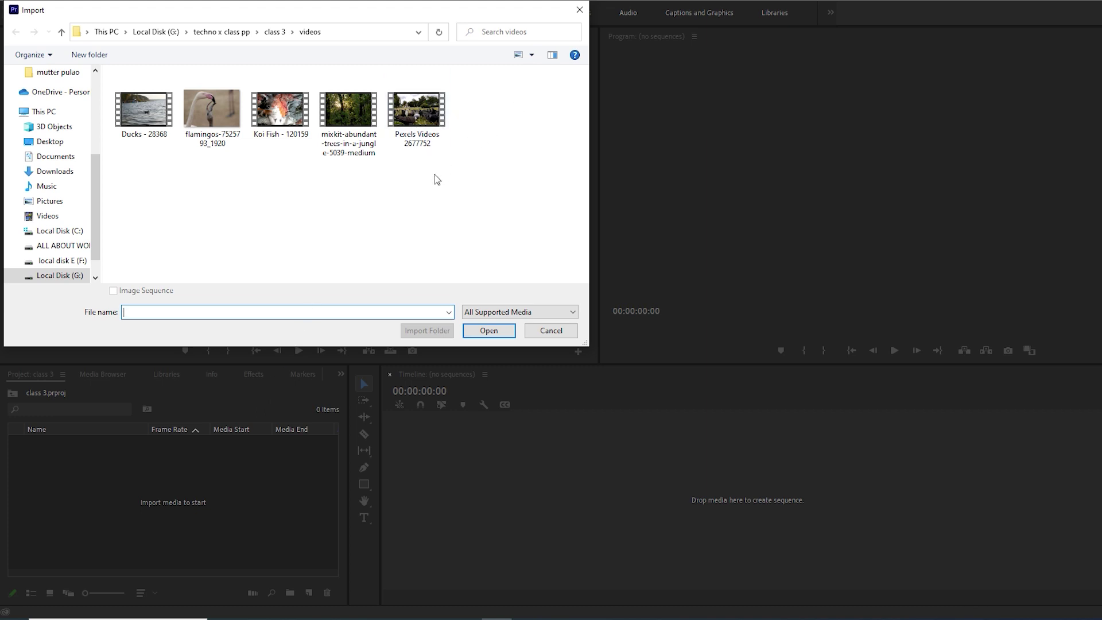
click(140, 121)
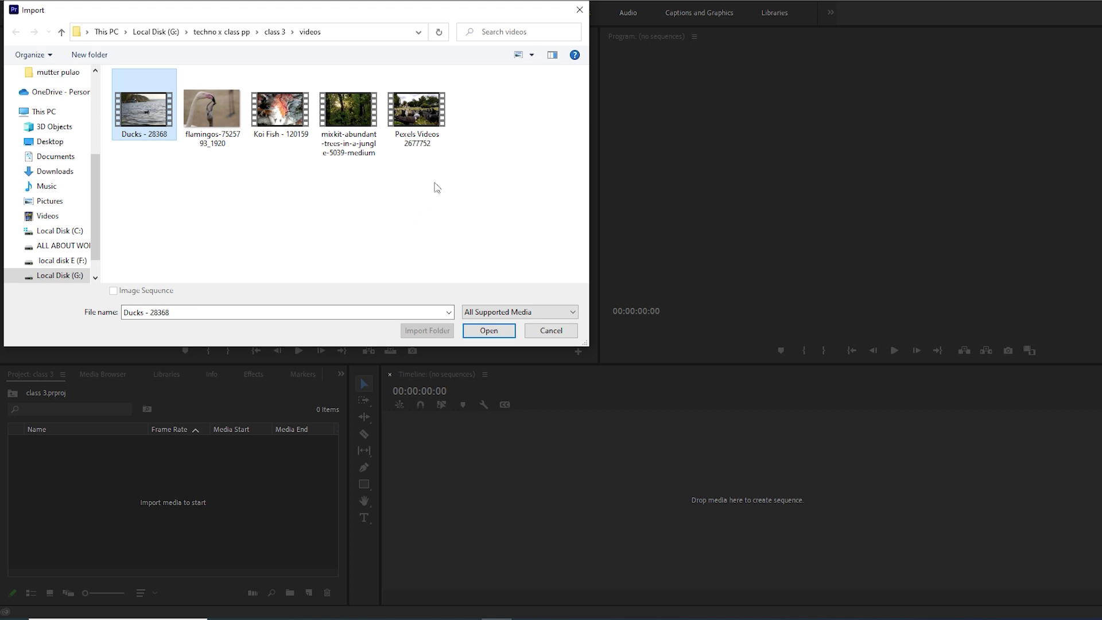
ctrl+click(272, 136)
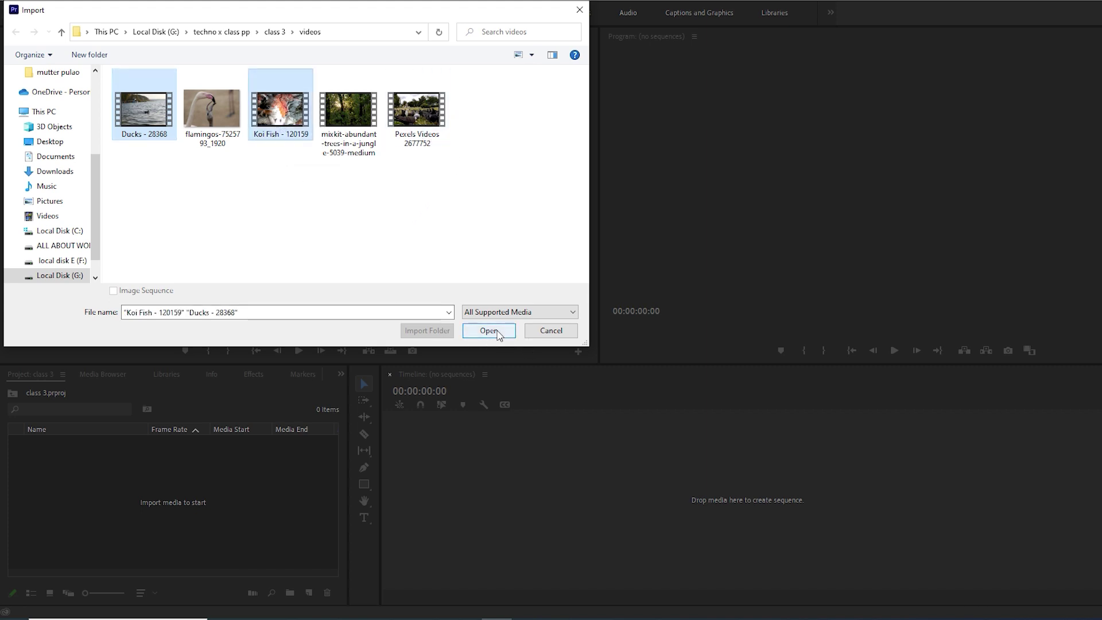
click(489, 331)
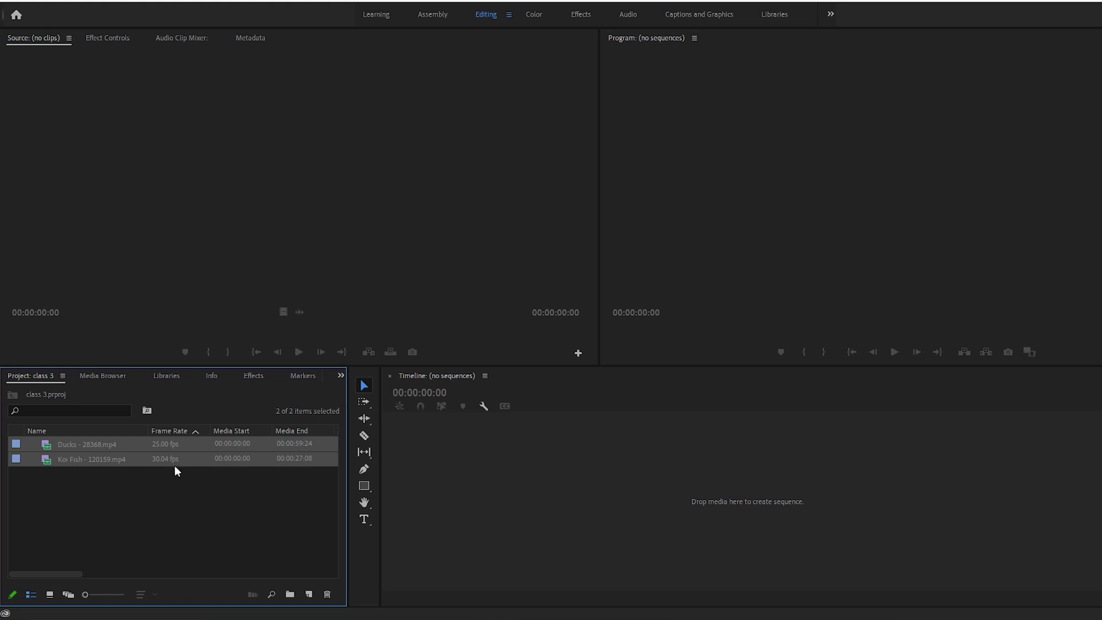
click(50, 595)
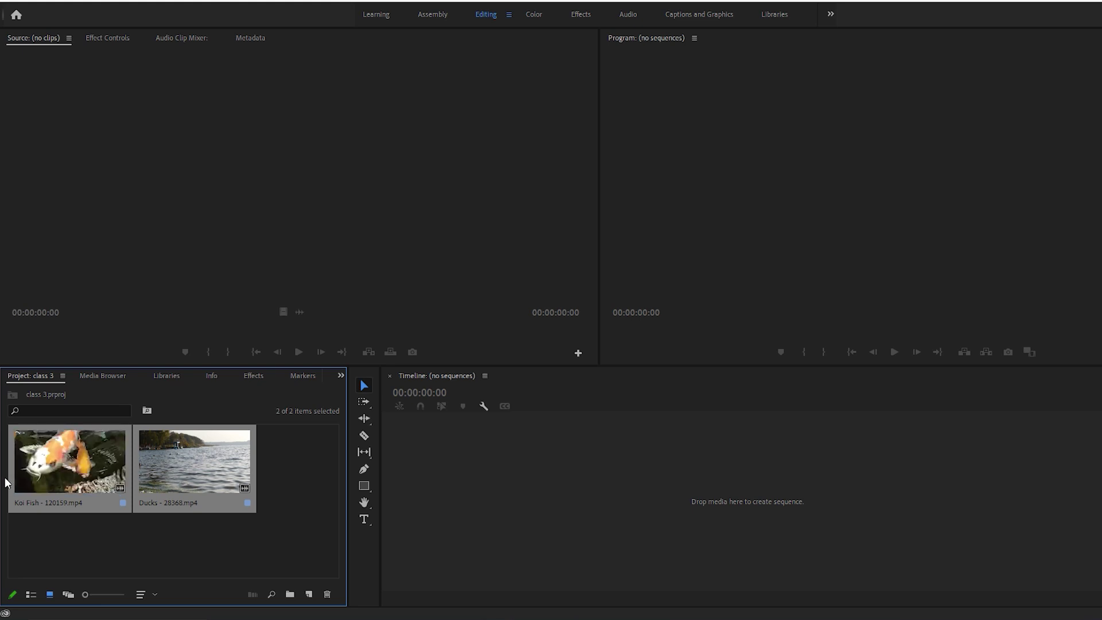
Open the New Sequence dialog with Ctrl+N.
key(ctrl+n)
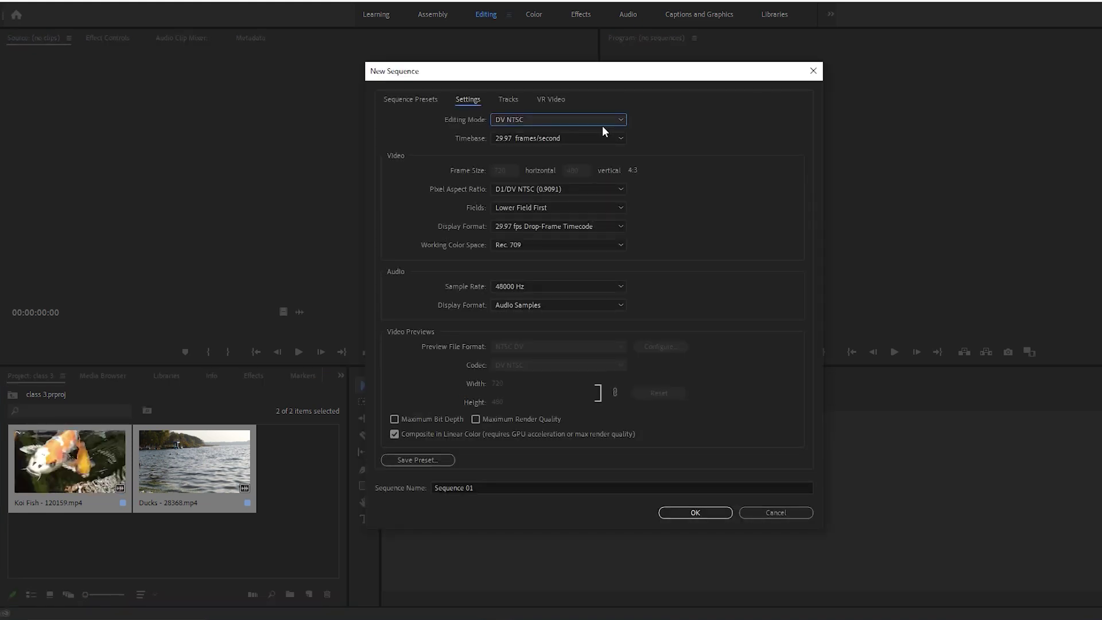
Create a Custom editing-mode sequence at 1920 × 1080 named 'class 3'.
click(623, 121)
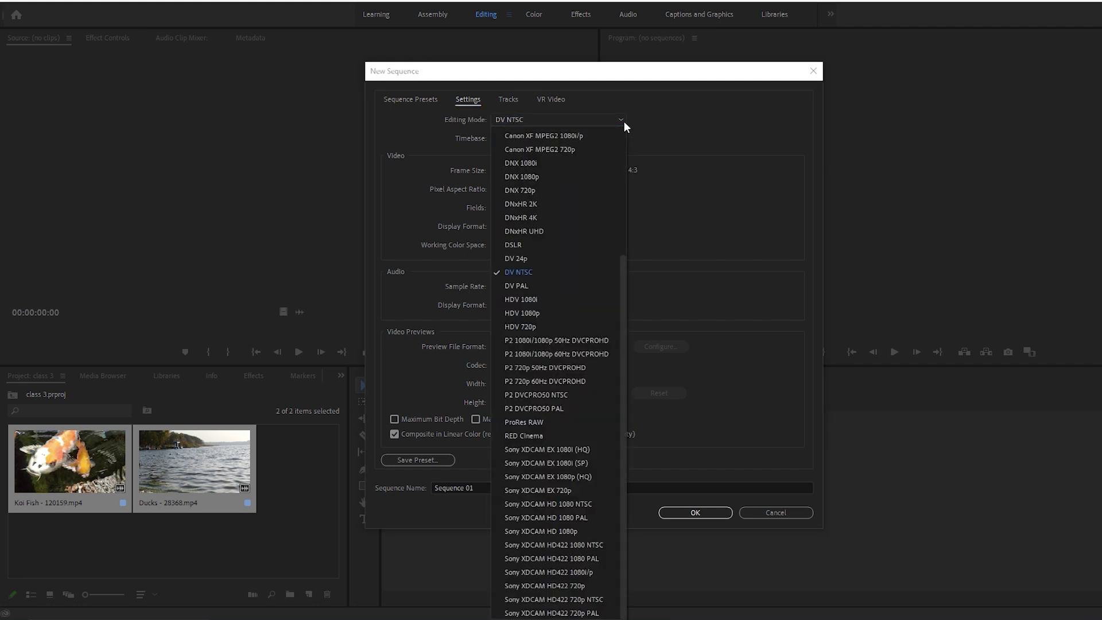
scroll(624, 121, up, 5)
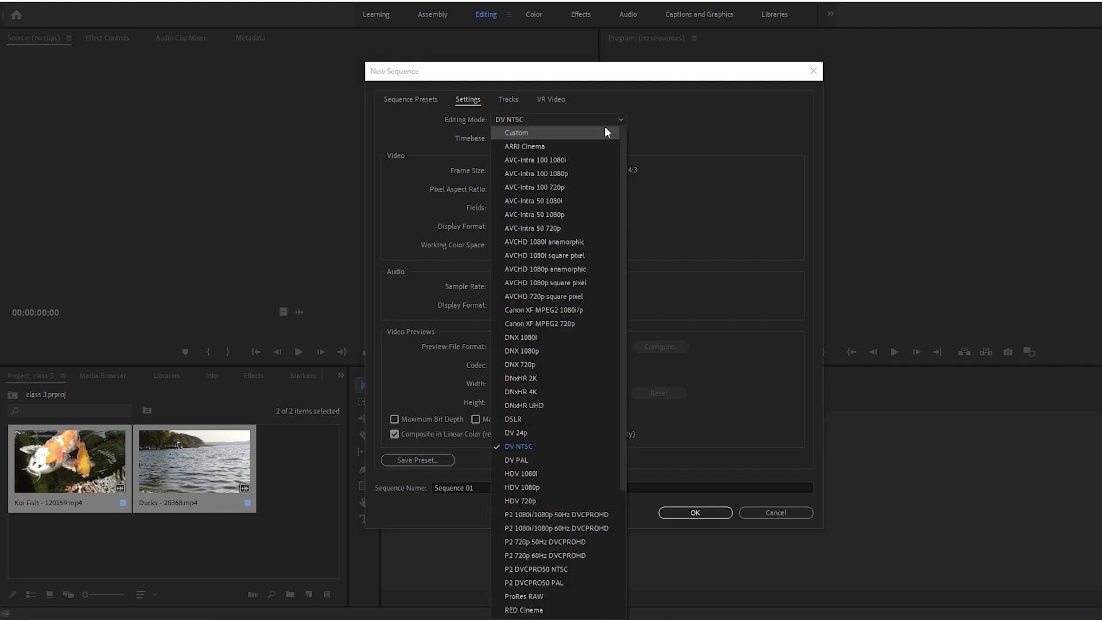
click(582, 133)
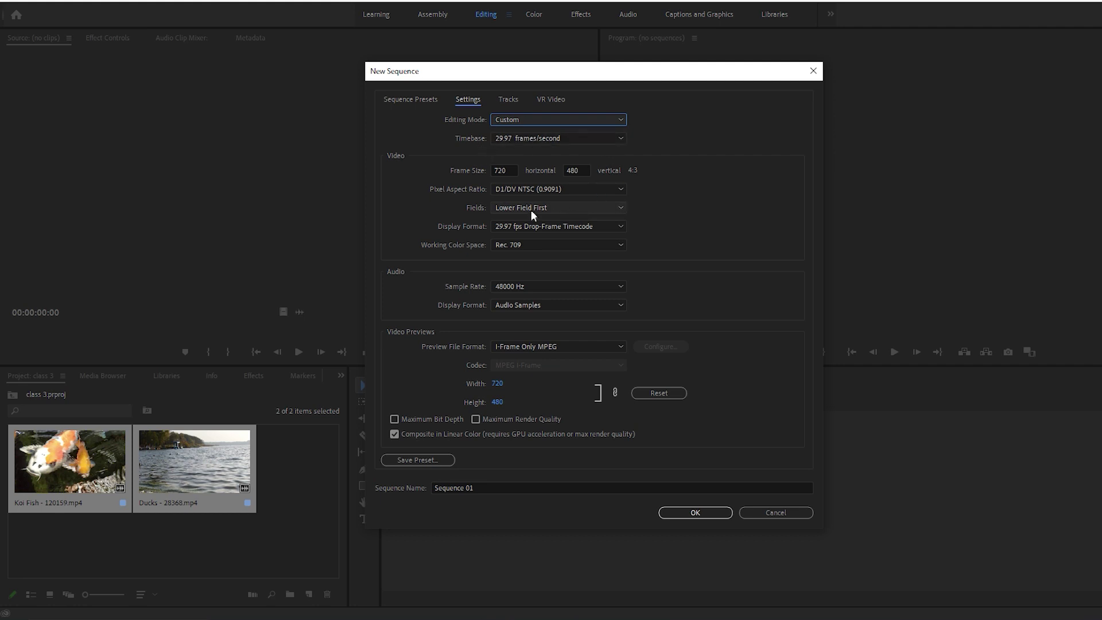
key(Tab)
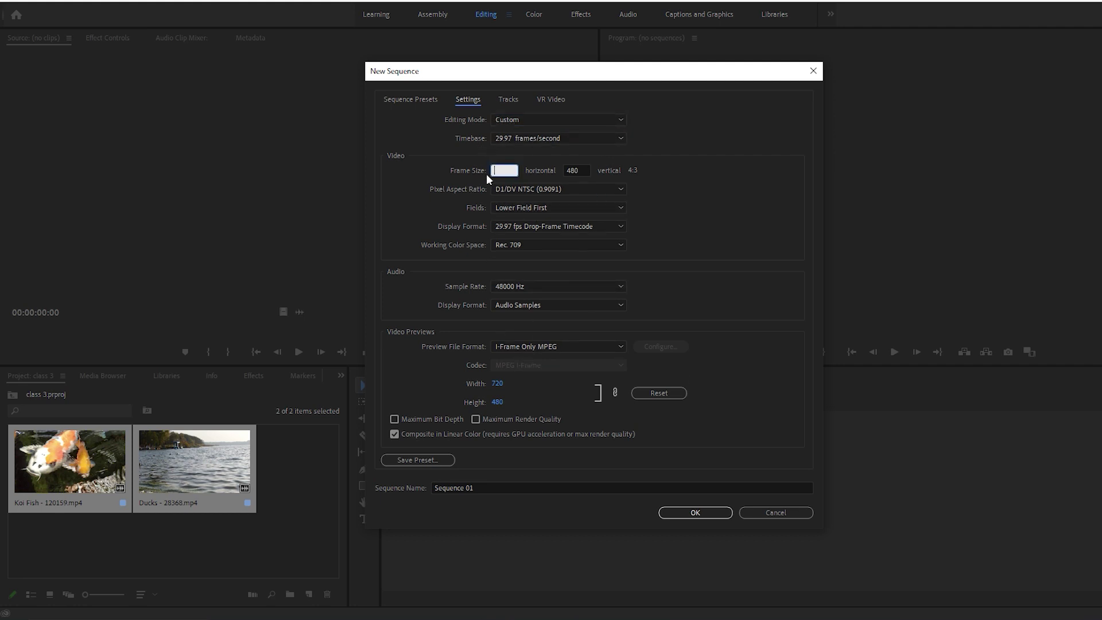
text(1920)
click(587, 166)
text(1)
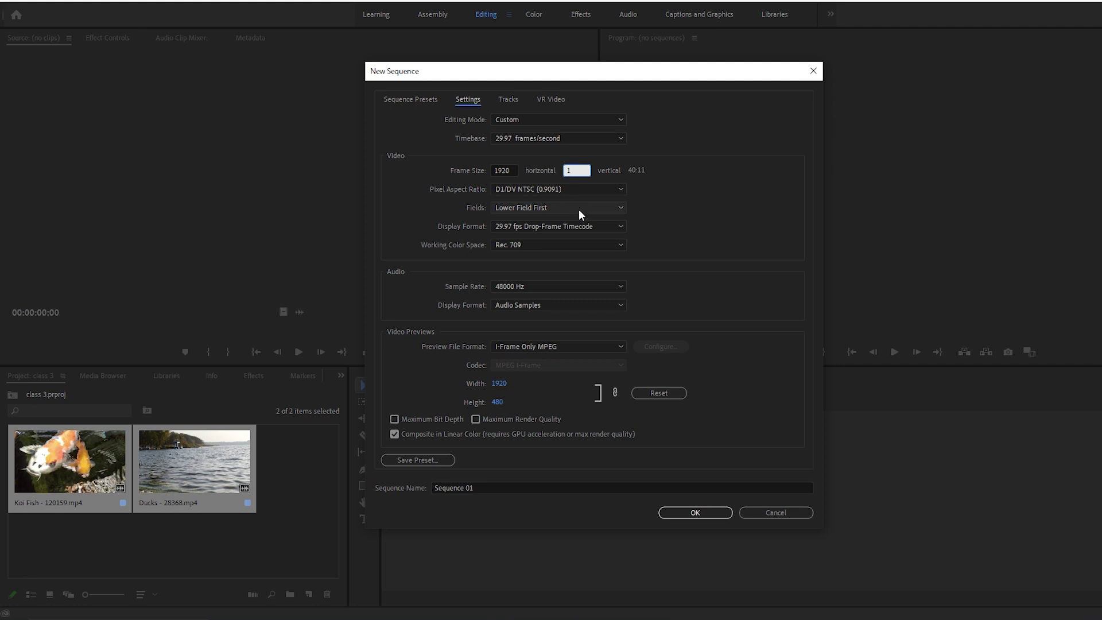
text(080)
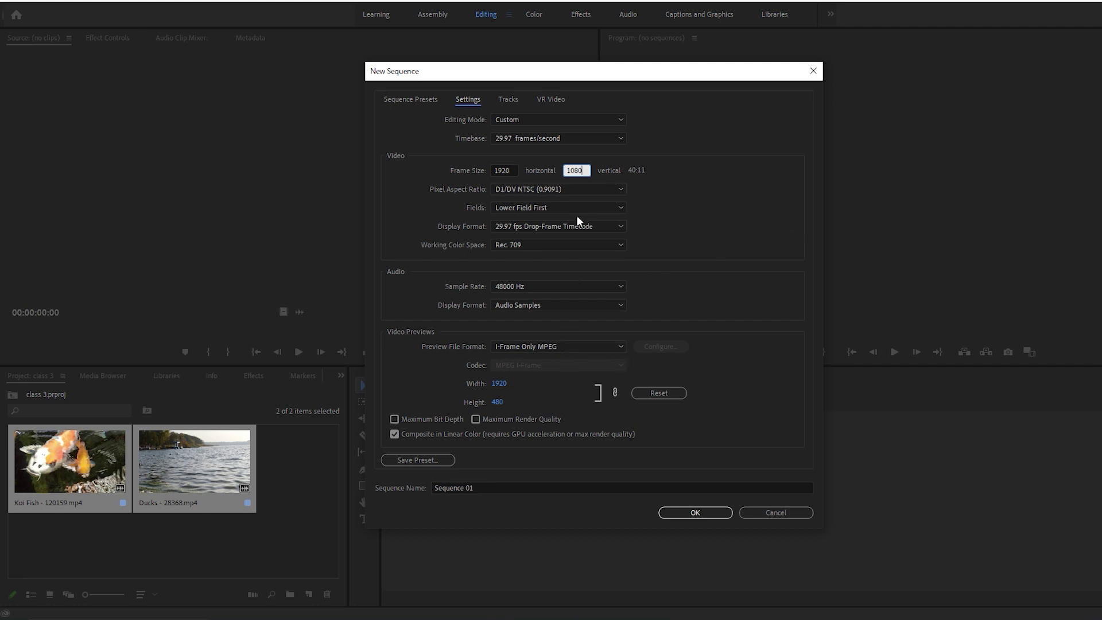
click(491, 494)
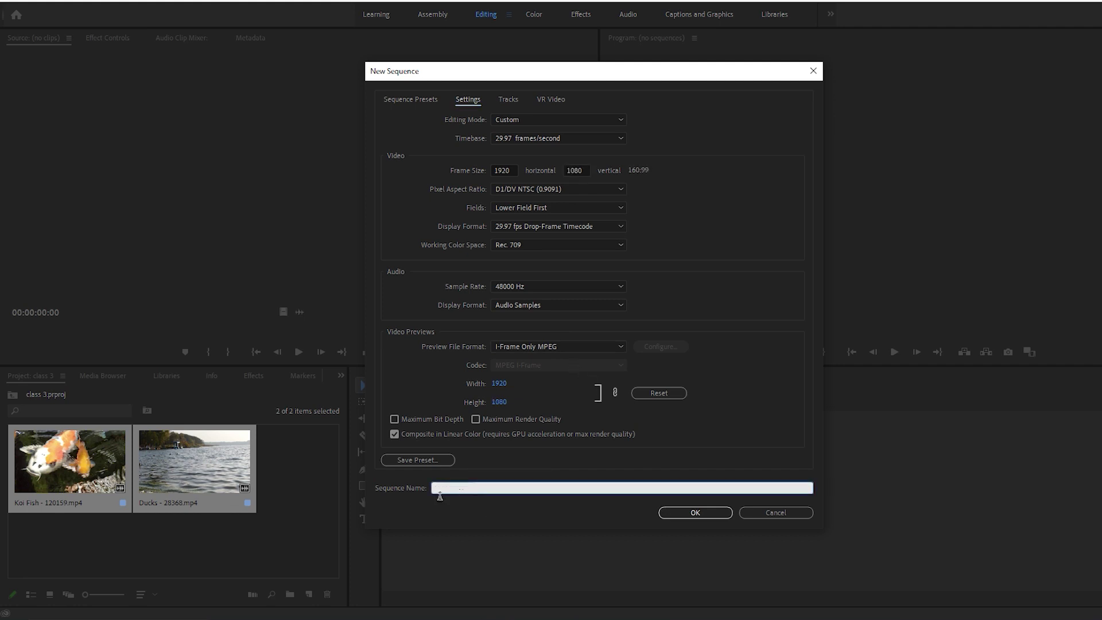
text(class )
text(3)
click(695, 513)
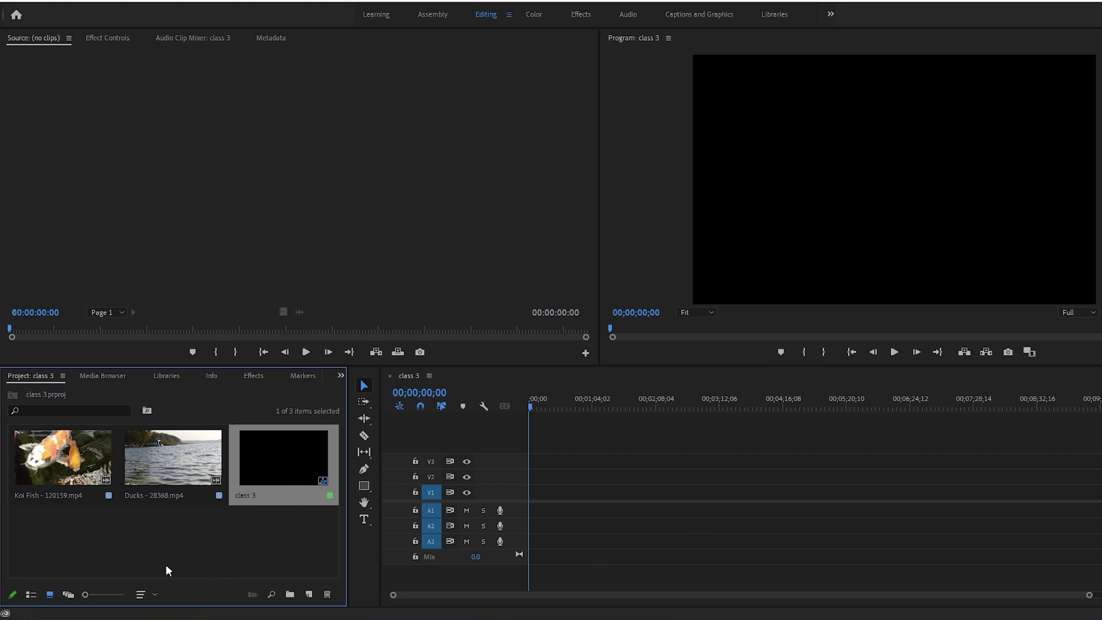
Open Ducks in the Source monitor and mark In at 00:00:01:17, Out at 00:00:49:23.
double_click(149, 466)
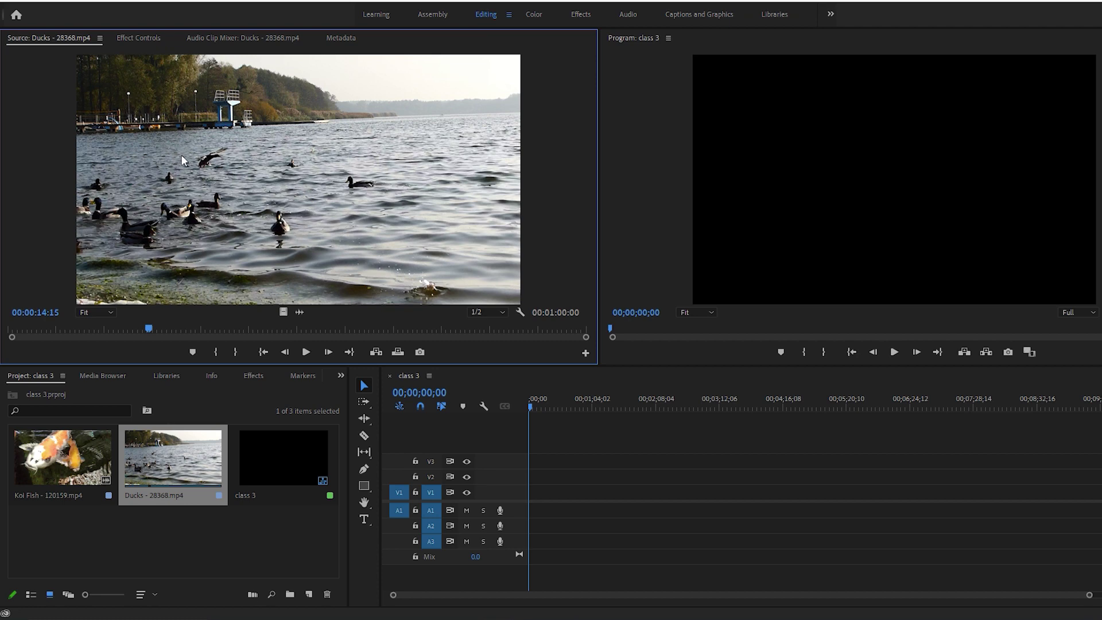
drag(148, 330, 24, 330)
click(217, 351)
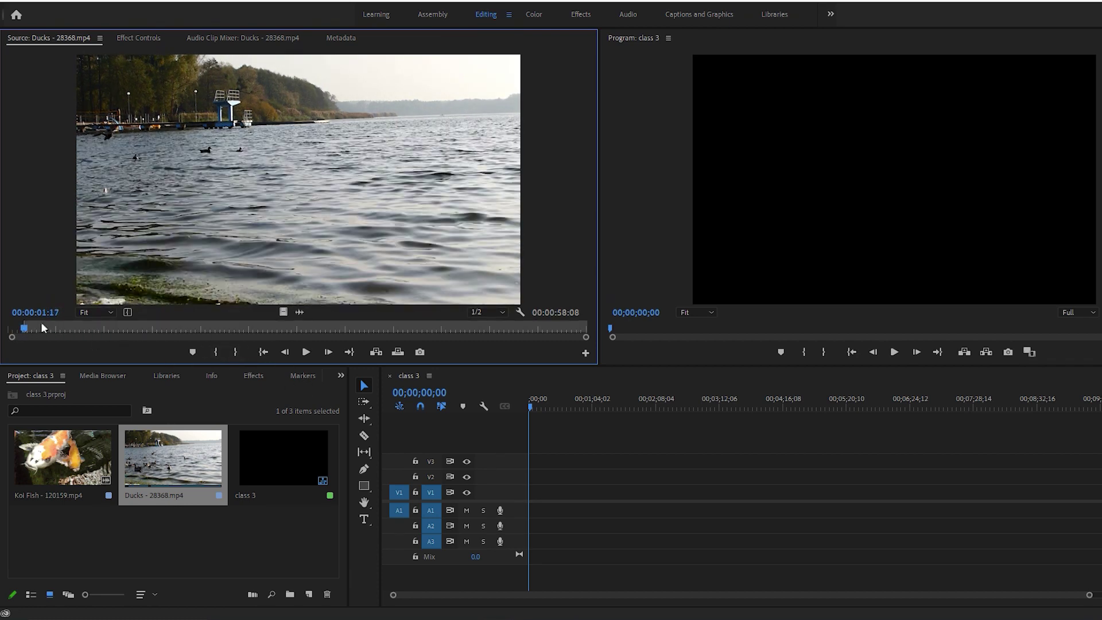
drag(24, 330, 488, 330)
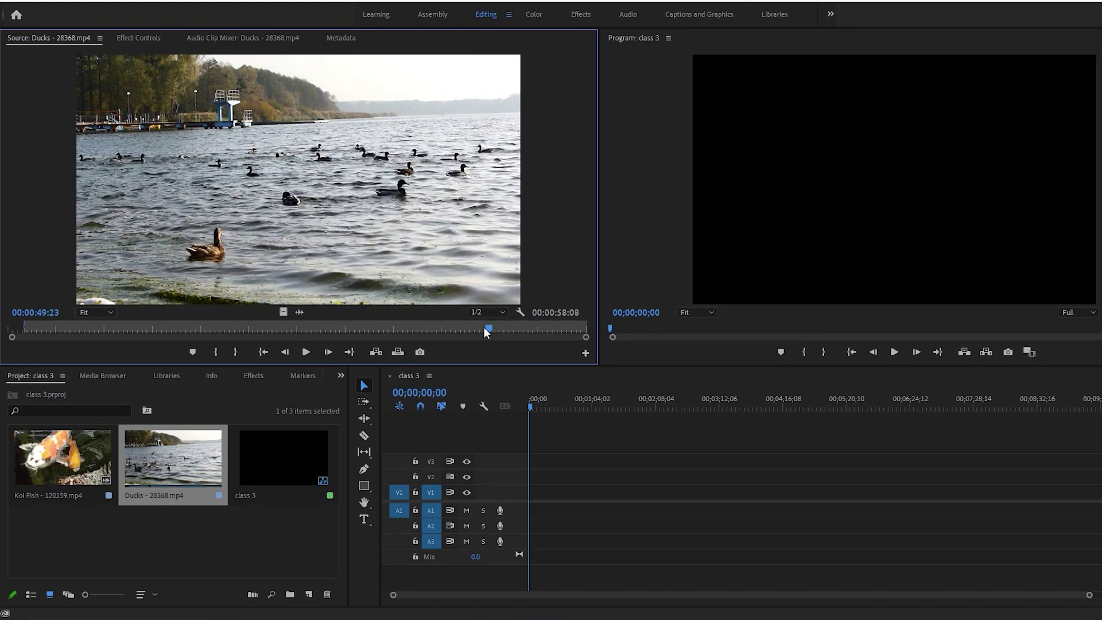
key(o)
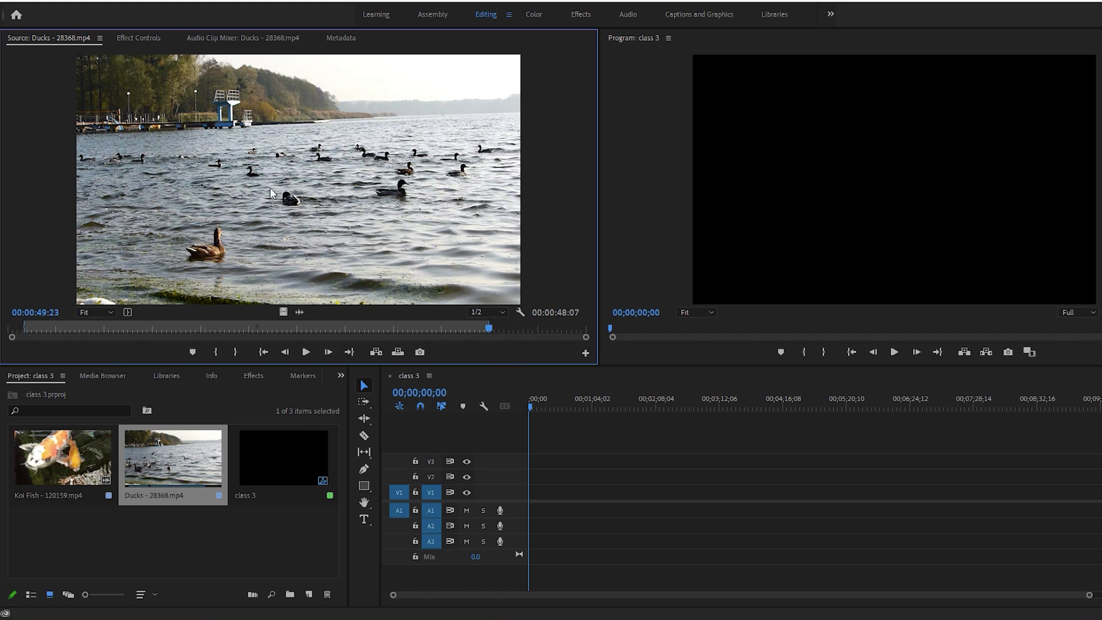
Place the trimmed Ducks clip at the start of V1, keeping existing sequence settings.
drag(269, 188, 546, 504)
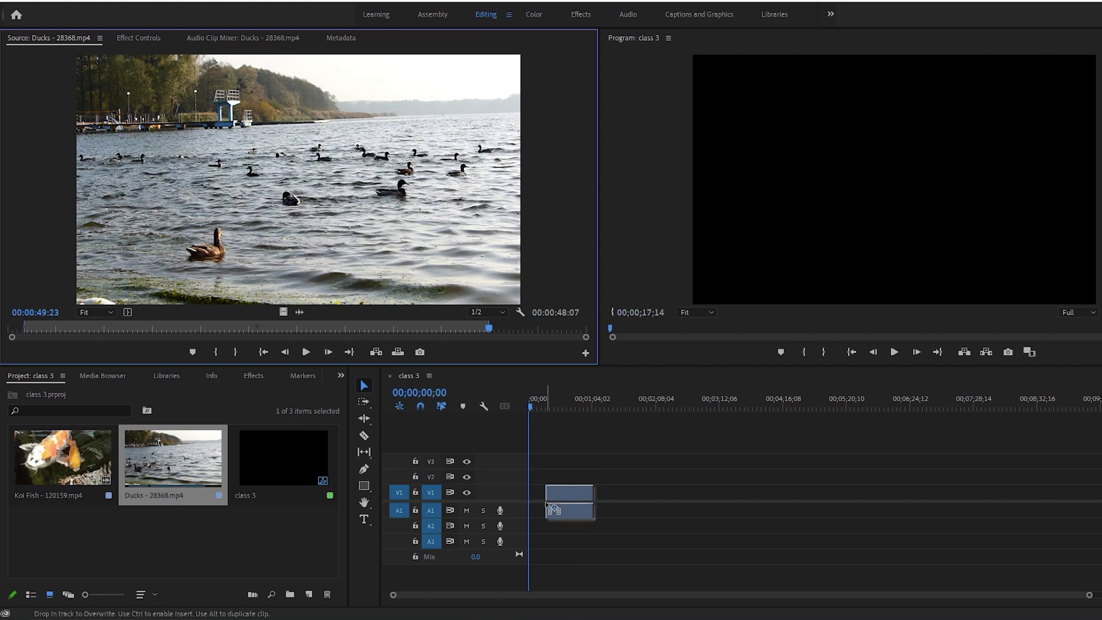
drag(546, 504, 529, 501)
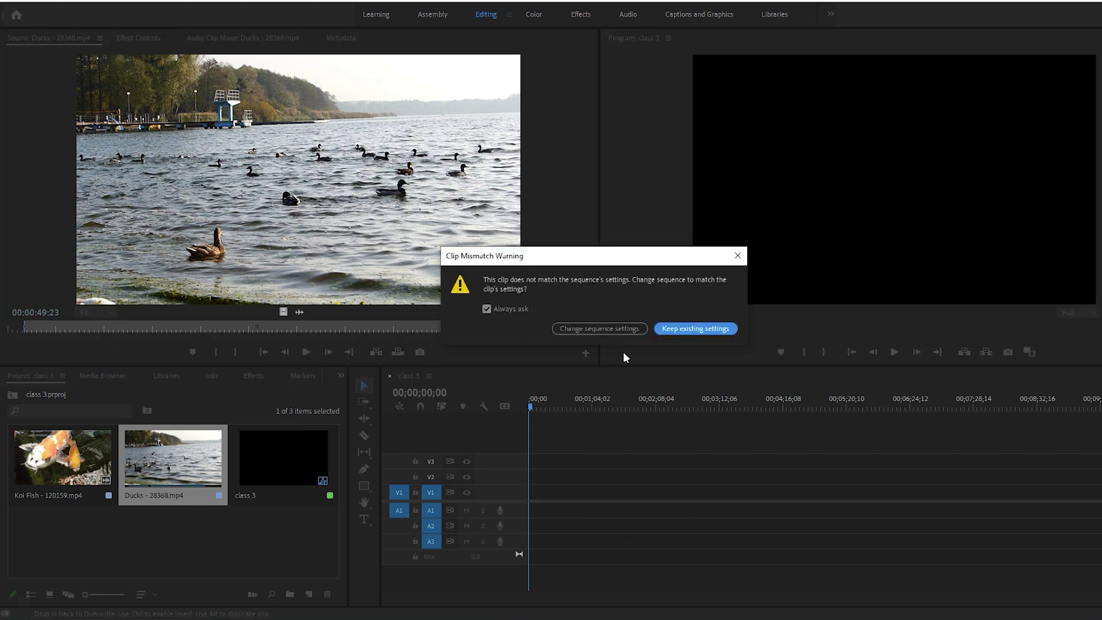
click(704, 329)
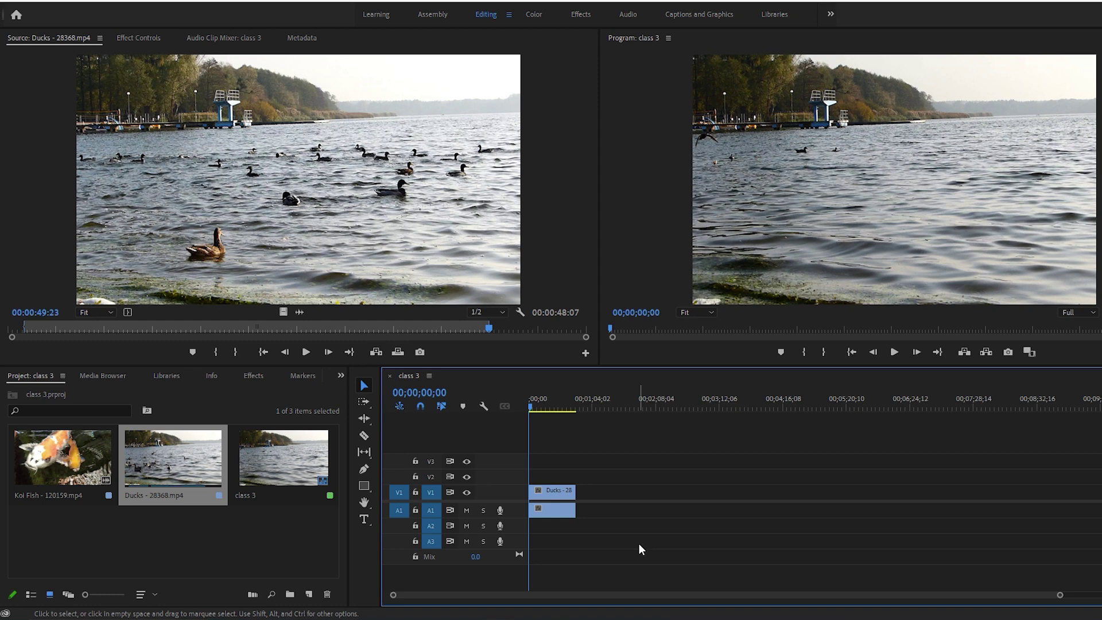
click(298, 313)
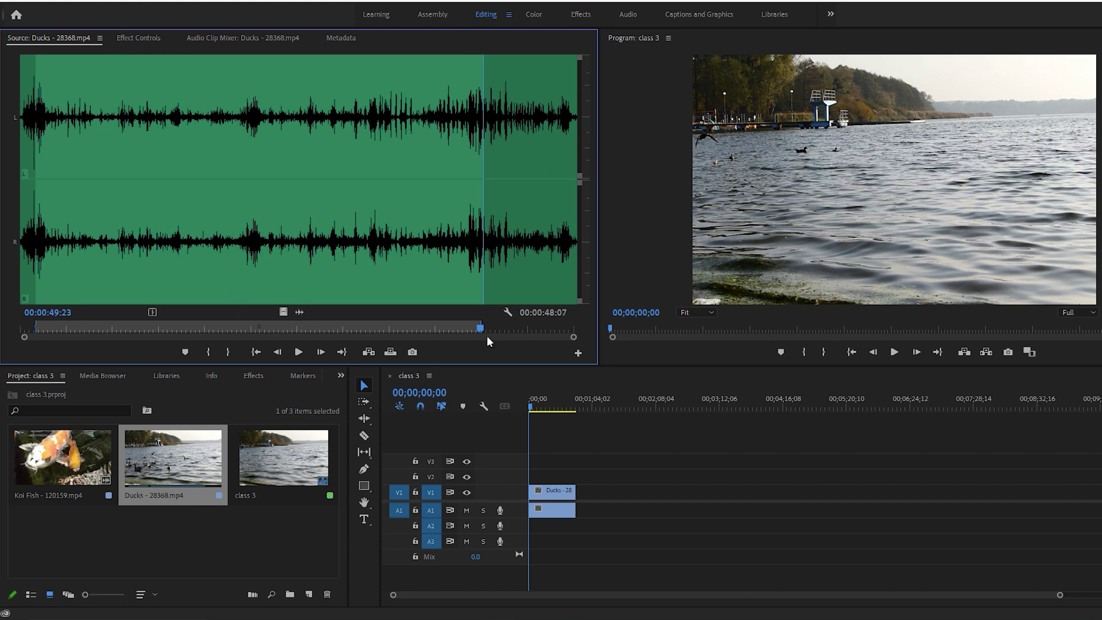
mouse_move(479, 330)
mouse_down()
mouse_move(192, 331)
mouse_move(465, 352)
mouse_up()
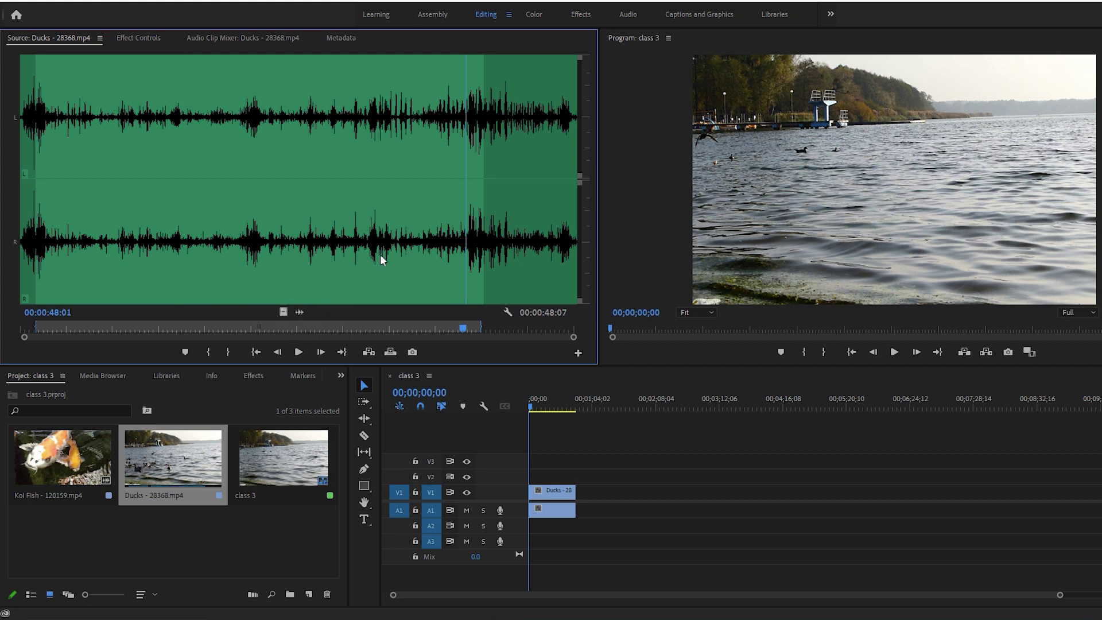
click(284, 312)
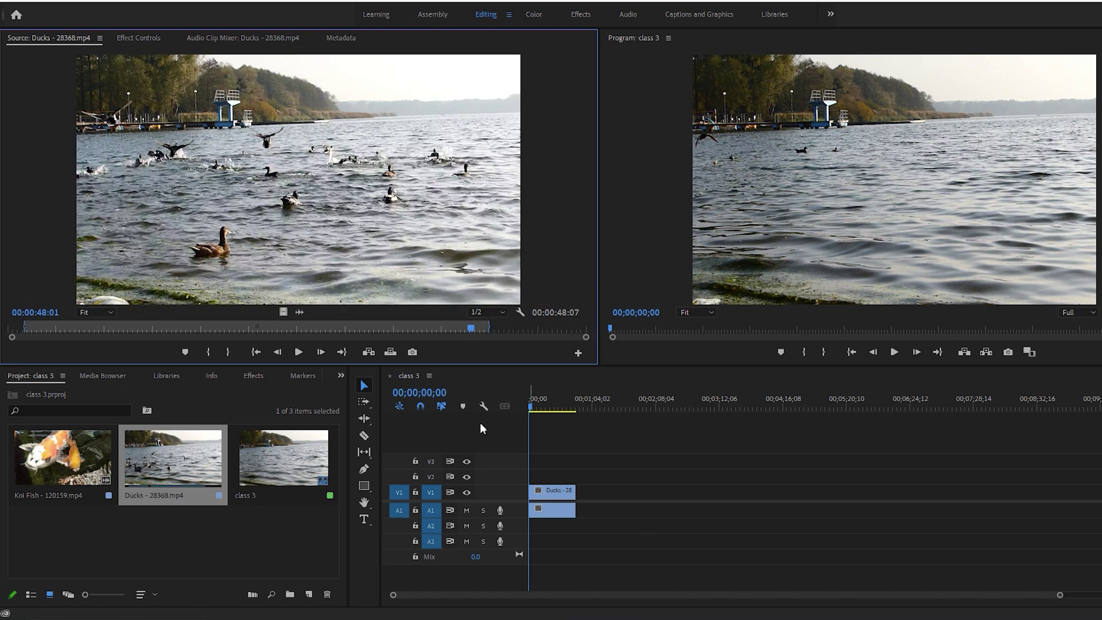
drag(532, 408, 554, 408)
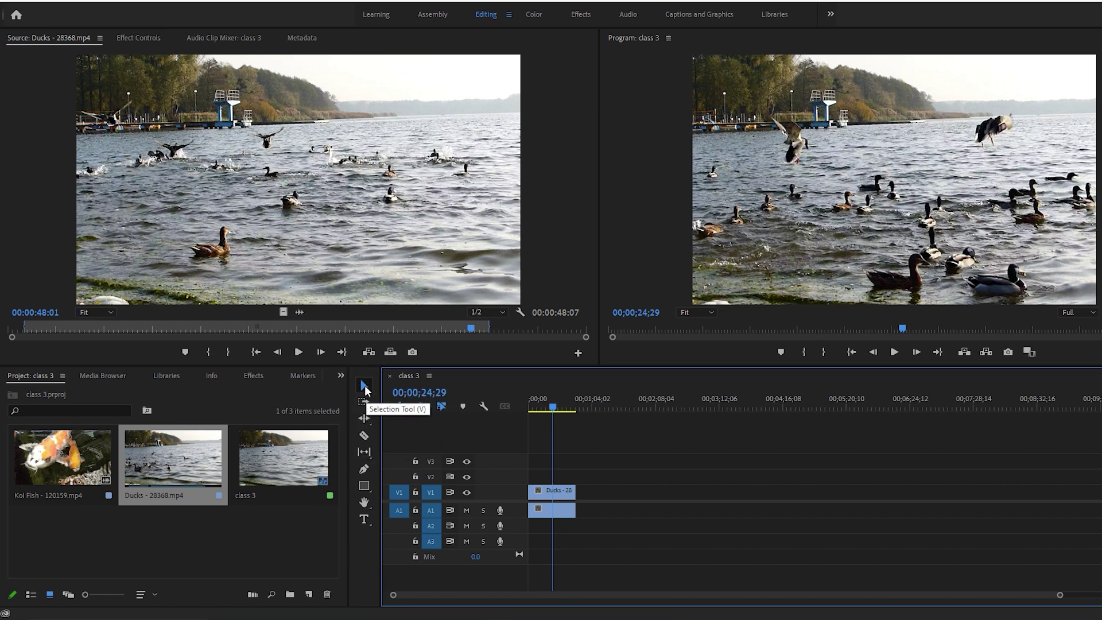
click(364, 386)
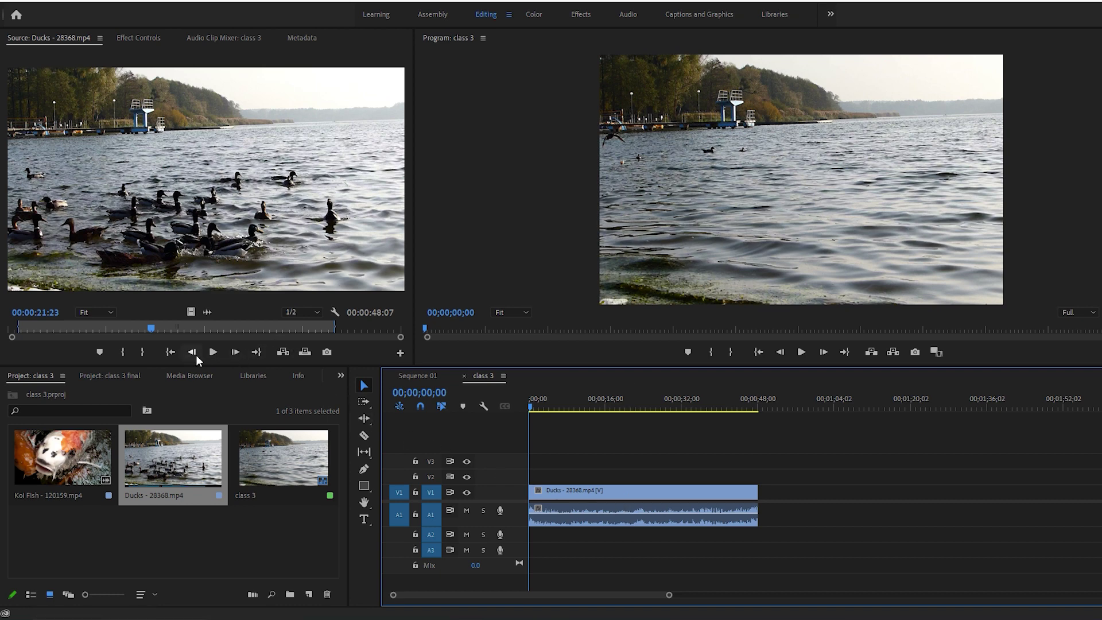
Load Koi Fish in the Source monitor and preview it, stopping at 00:00:08:20.
click(95, 449)
double_click(95, 450)
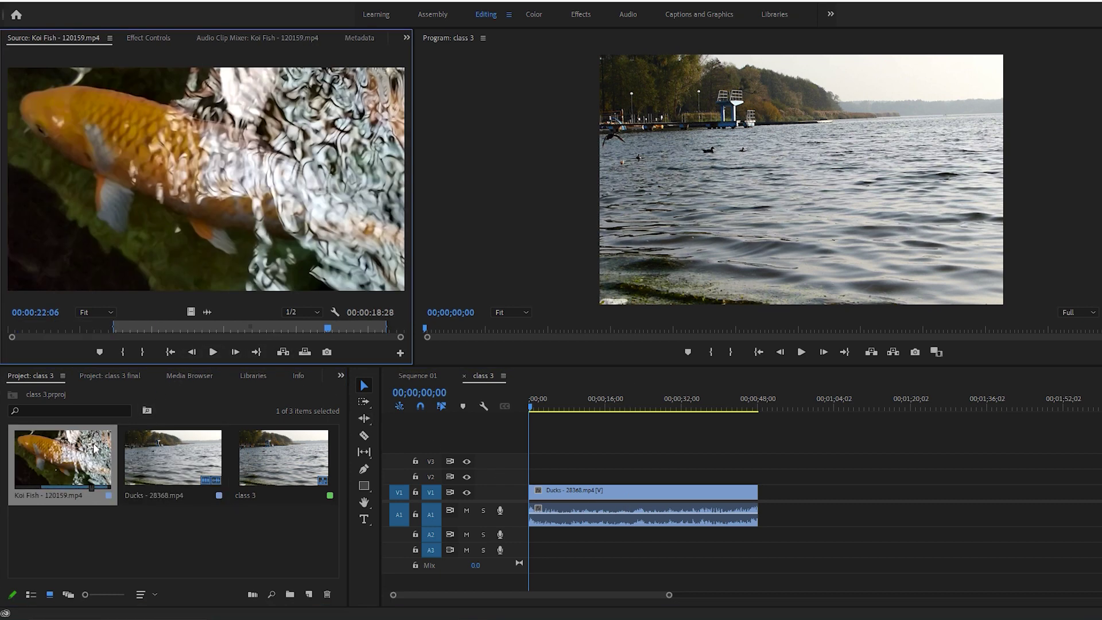
click(210, 327)
click(193, 351)
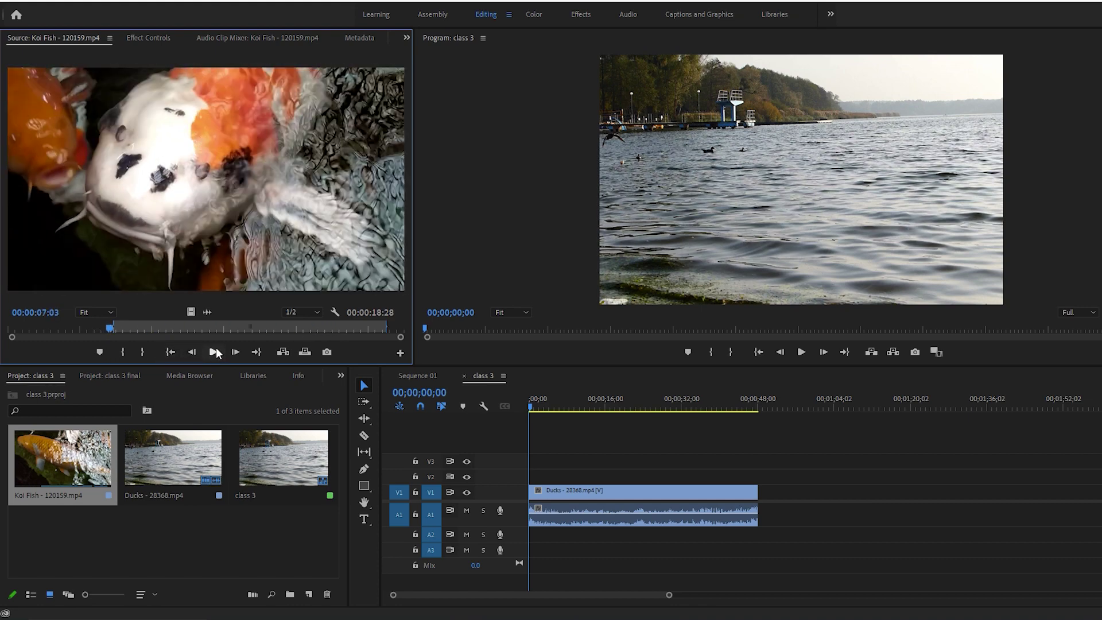
click(215, 350)
click(215, 350)
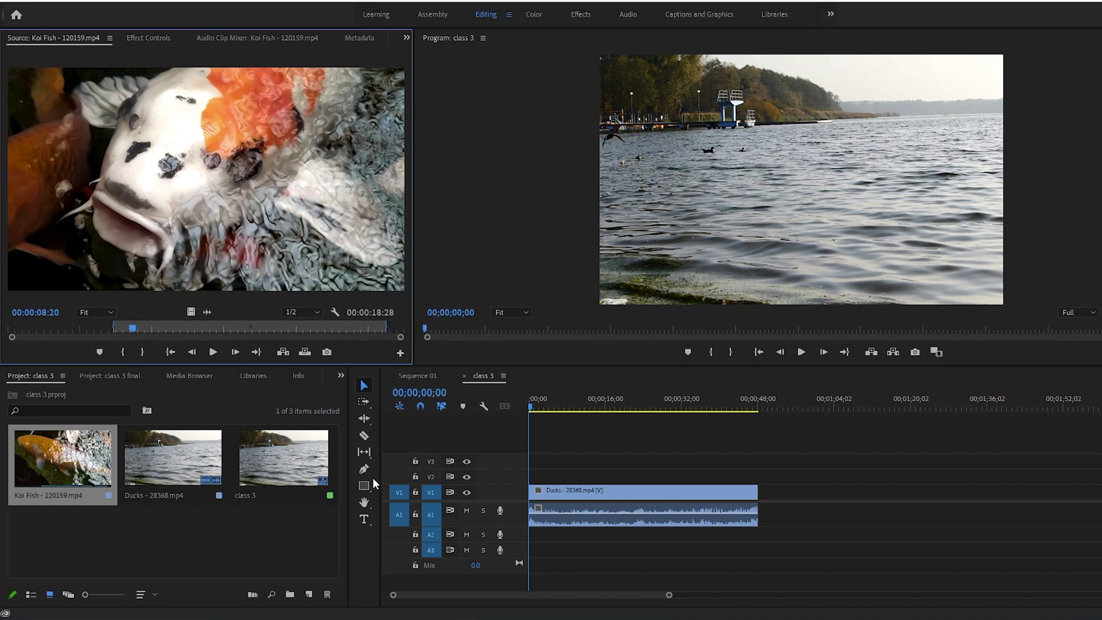
Razor-cut the Ducks clip and move its second part later, leaving a gap.
click(363, 437)
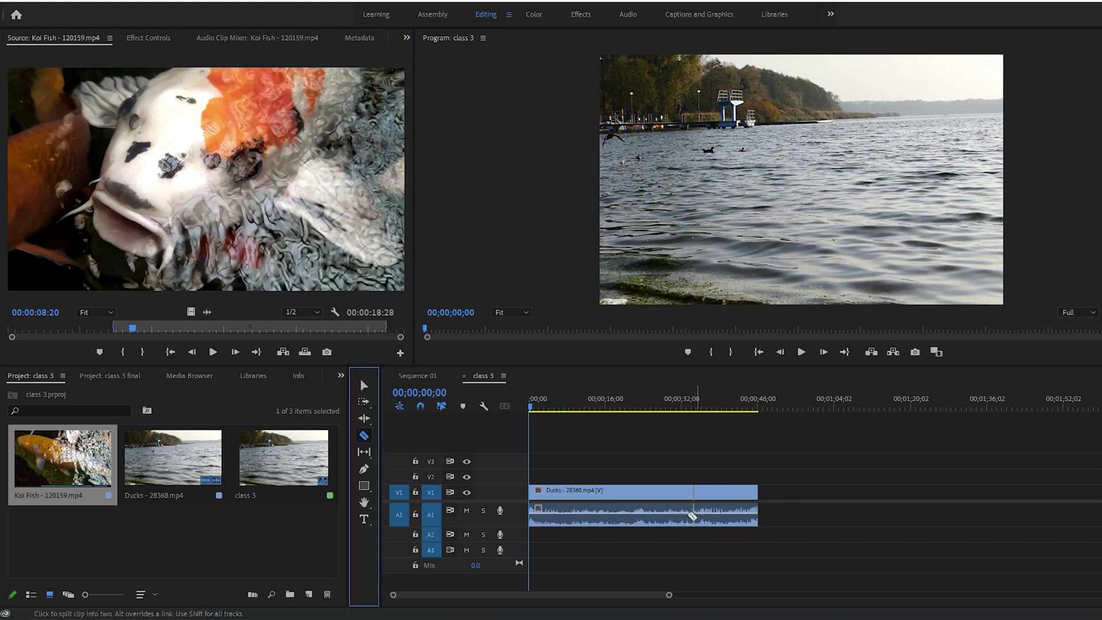
click(639, 515)
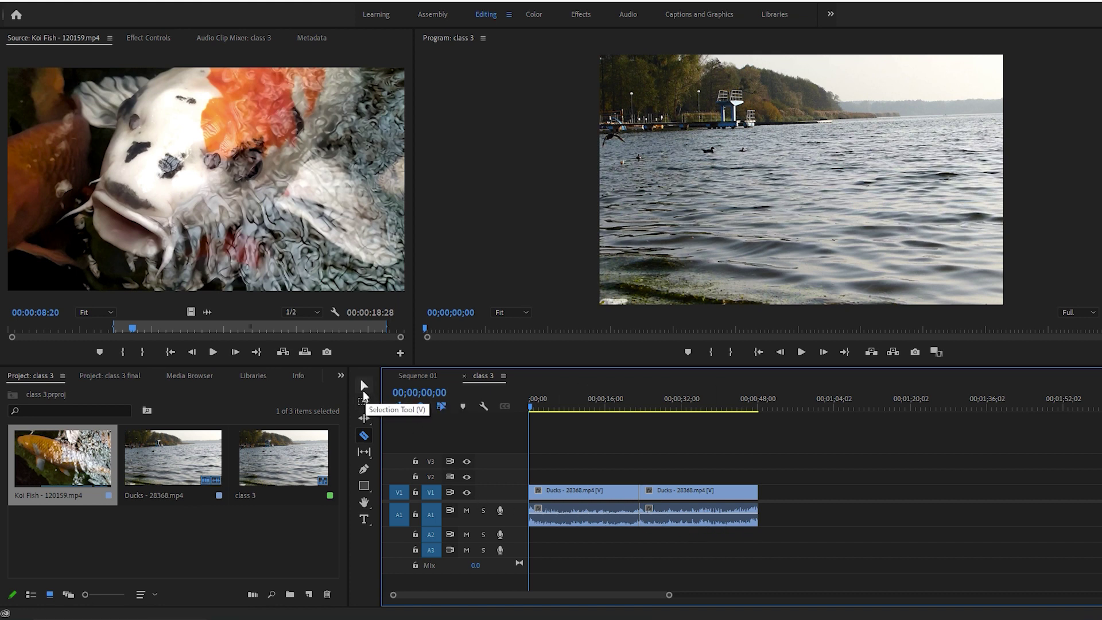
click(363, 386)
drag(716, 519, 896, 519)
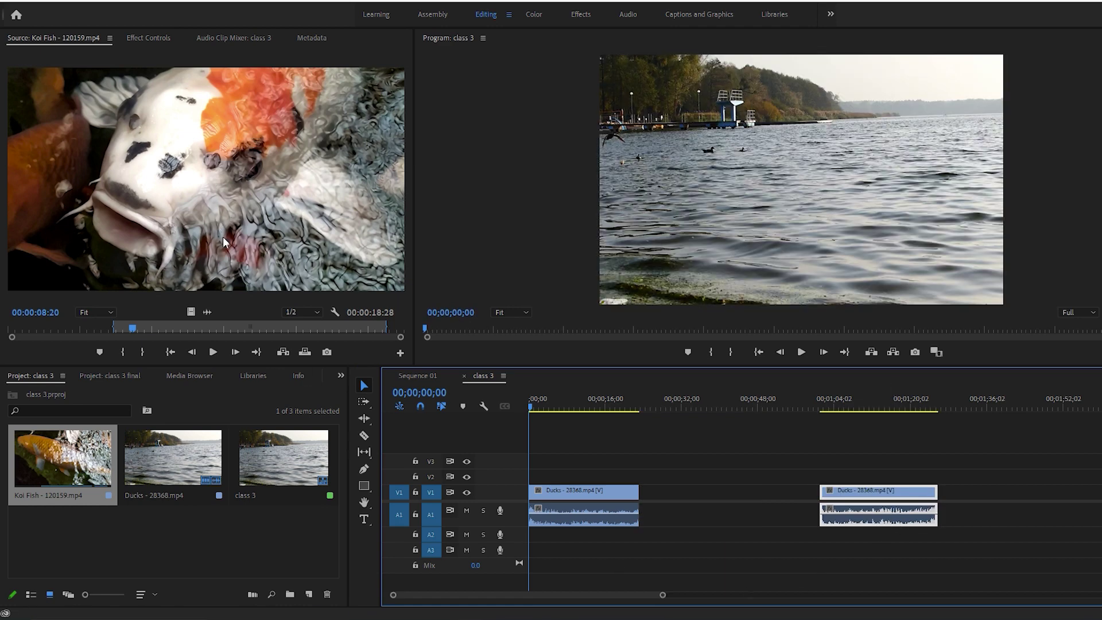
Drop Koi Fish after the first Ducks part and ripple-delete the remaining gap.
drag(191, 218, 641, 485)
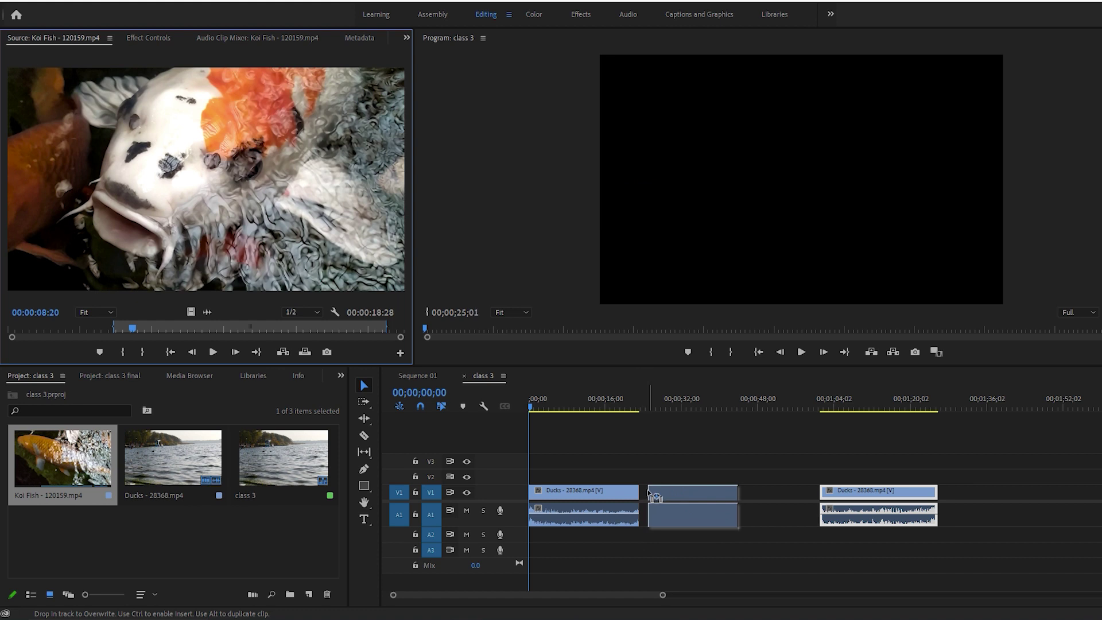
drag(641, 485, 642, 492)
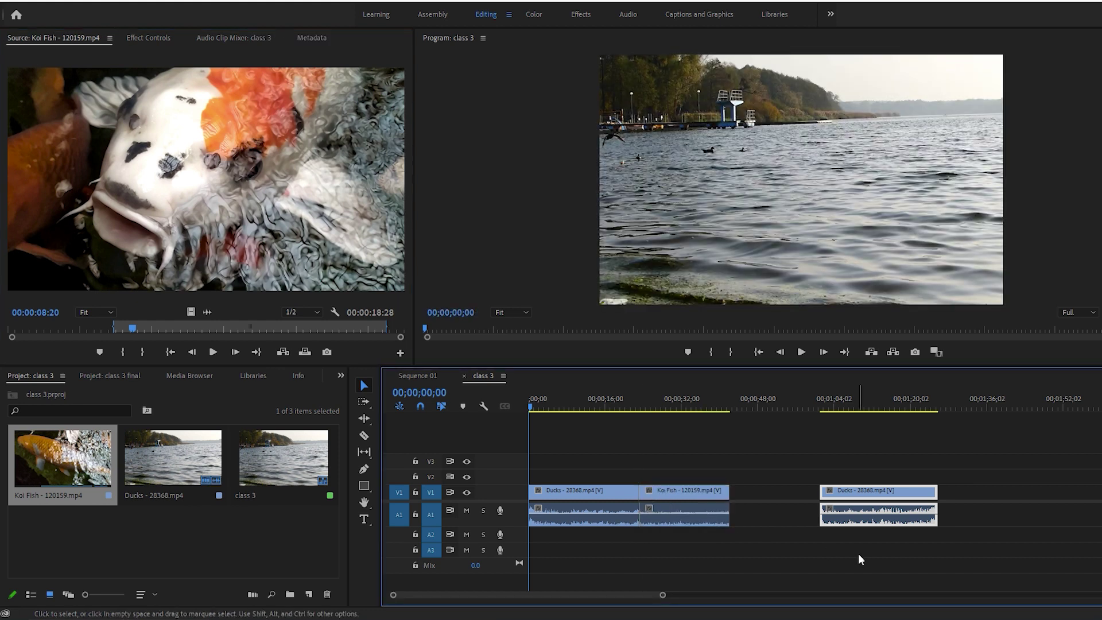
right_click(760, 496)
click(770, 505)
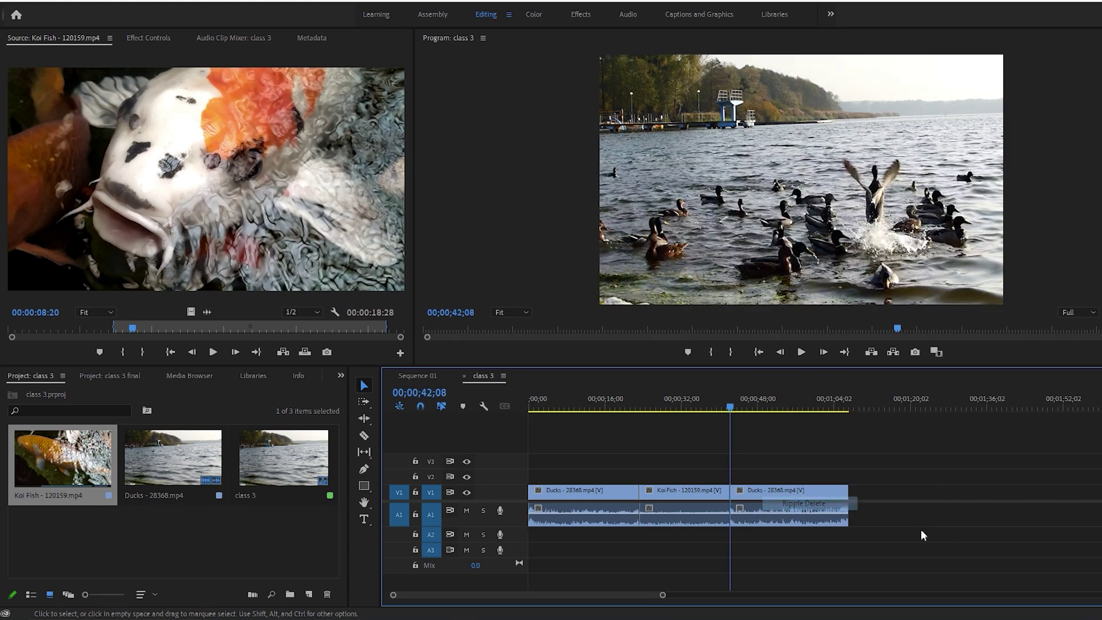
click(598, 409)
Play back the edited sequence, stopping at 25;17, then undo the last edit.
click(801, 352)
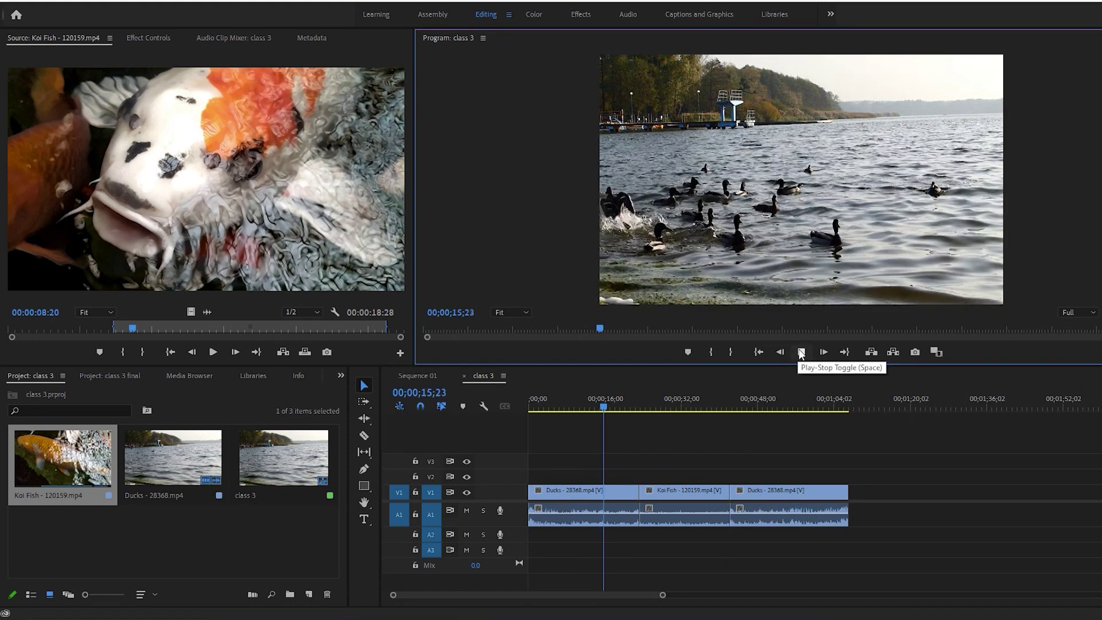
drag(606, 408, 630, 418)
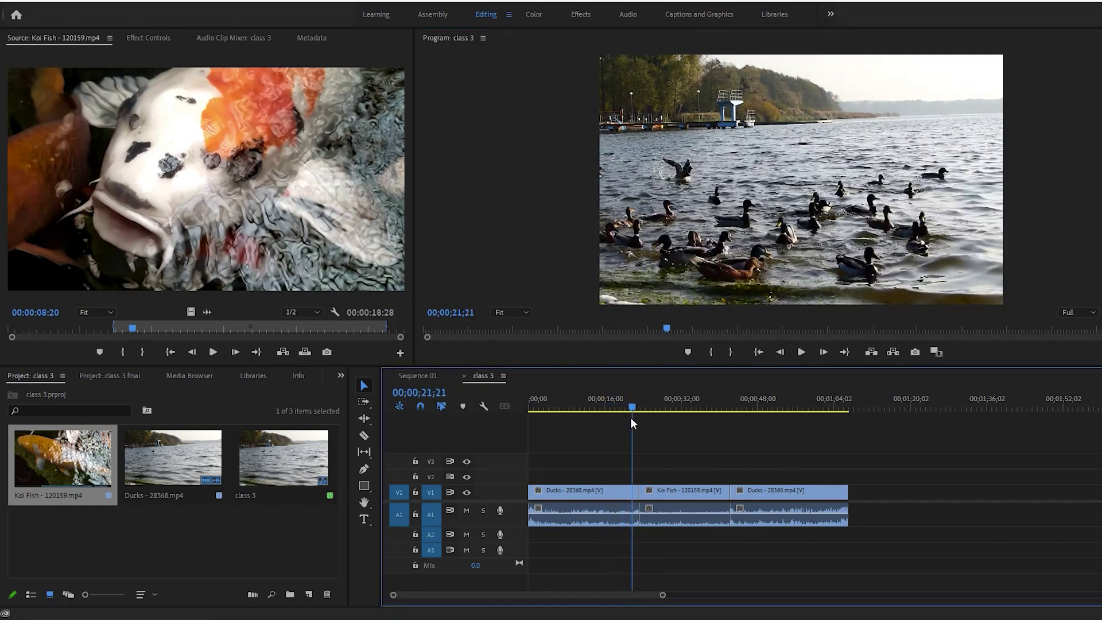
click(802, 352)
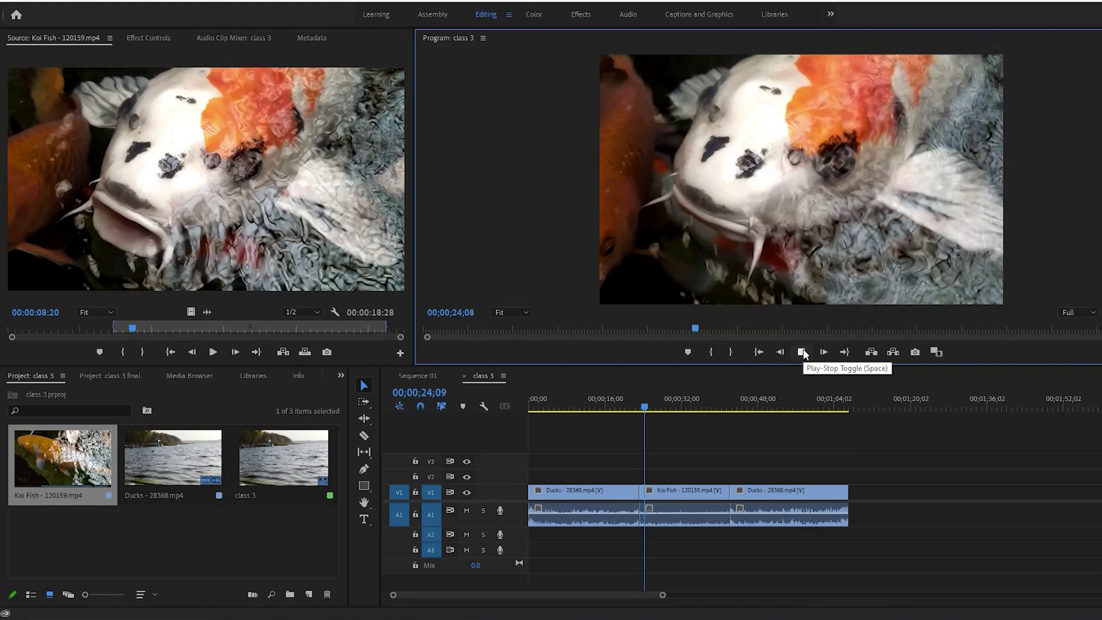
click(802, 352)
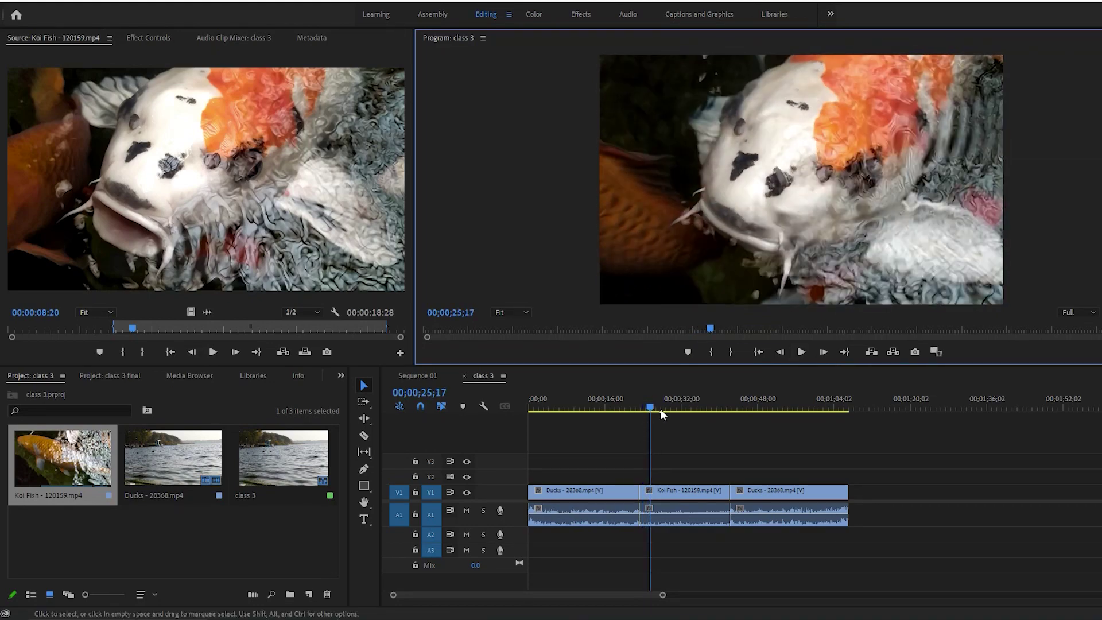
key(ctrl+z)
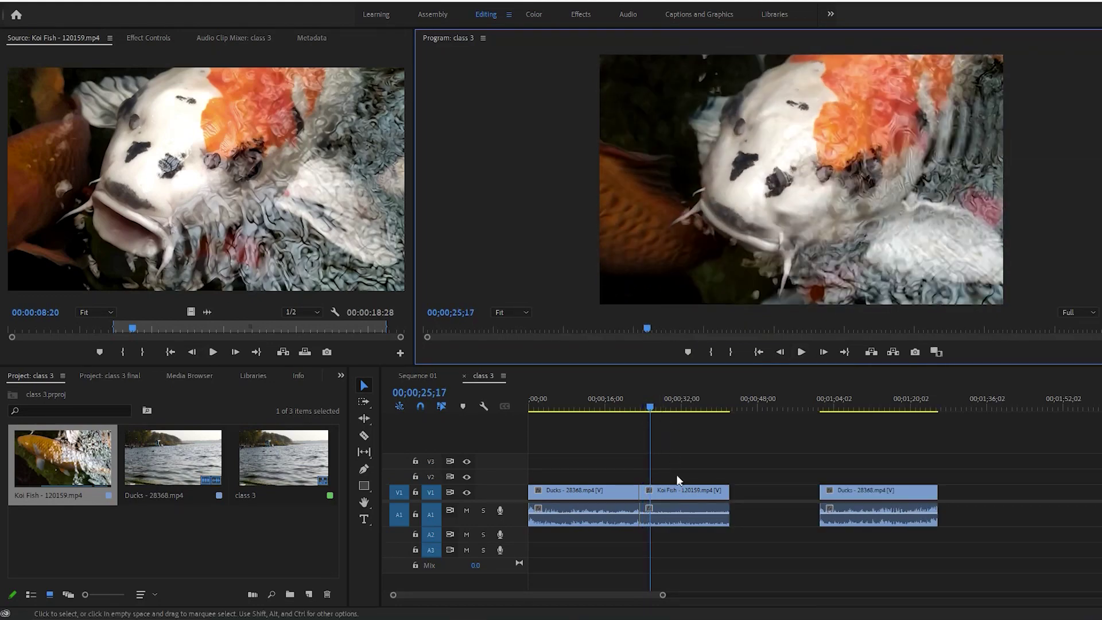
Undo back to a single Ducks clip and insert Koi Fish at the mid-Ducks playhead.
key(ctrl+z)
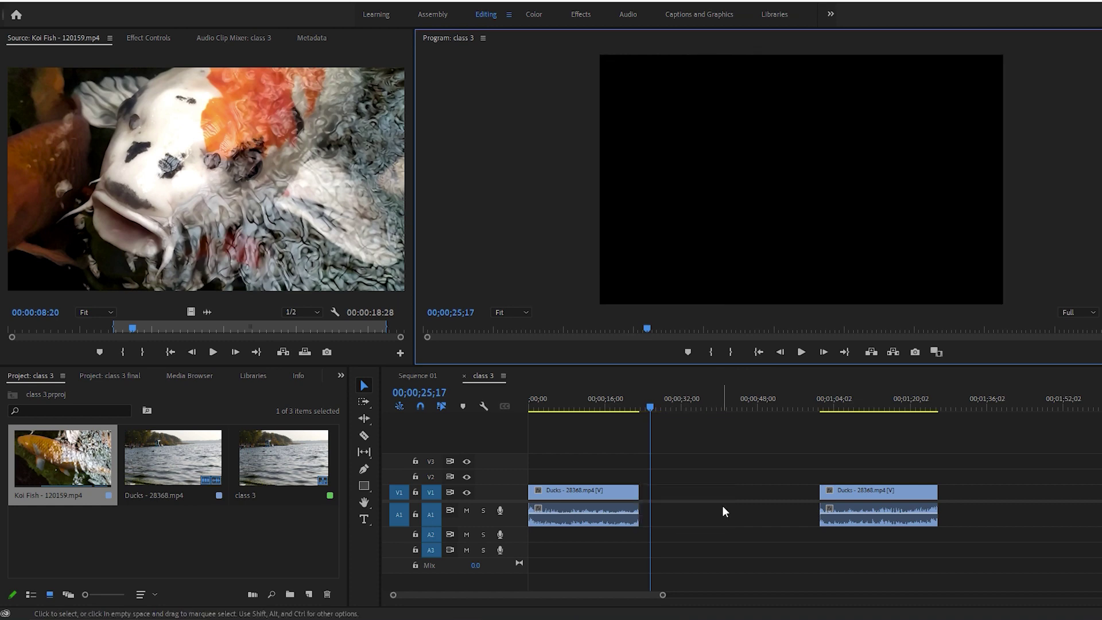
key(ctrl+z)
key(ctrl+z)
click(815, 407)
mouse_move(822, 423)
mouse_down()
mouse_move(611, 448)
mouse_move(634, 442)
mouse_up()
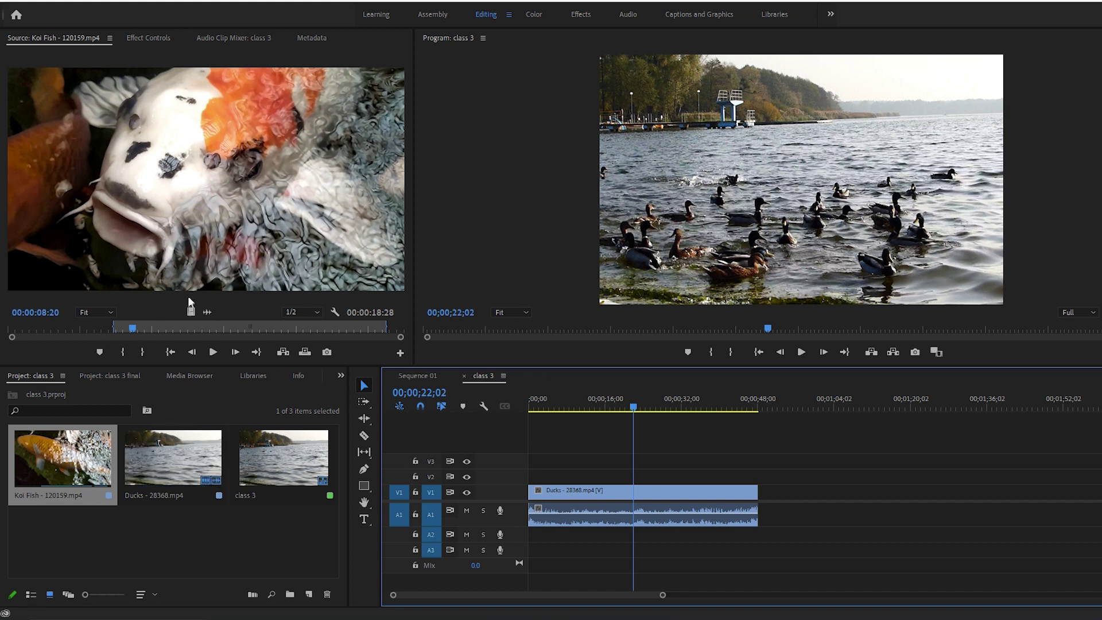
click(283, 353)
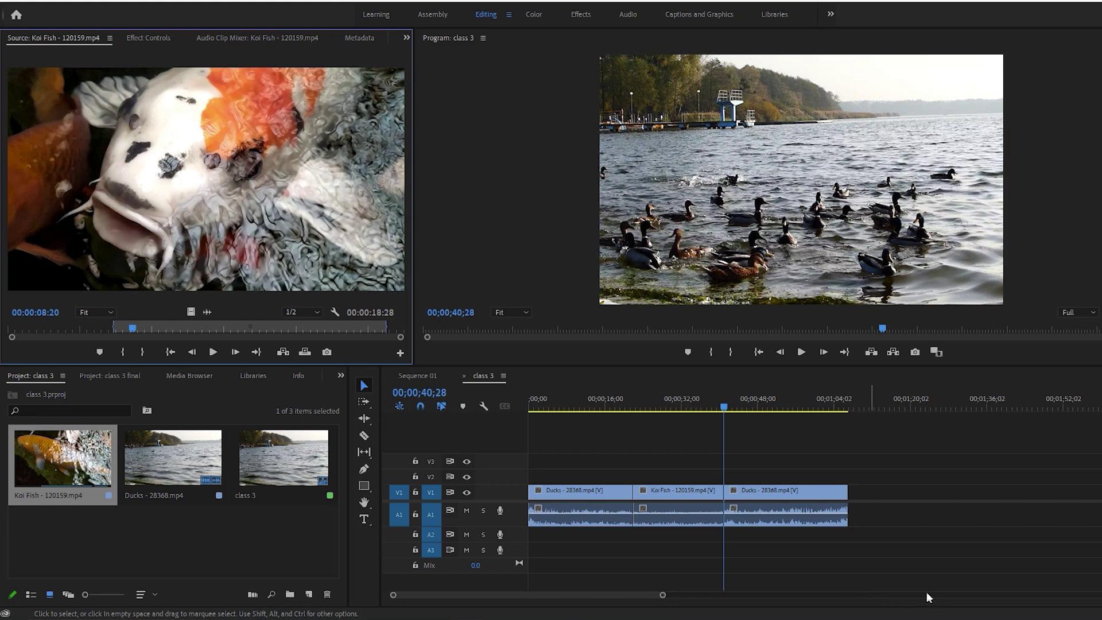
drag(725, 406, 610, 419)
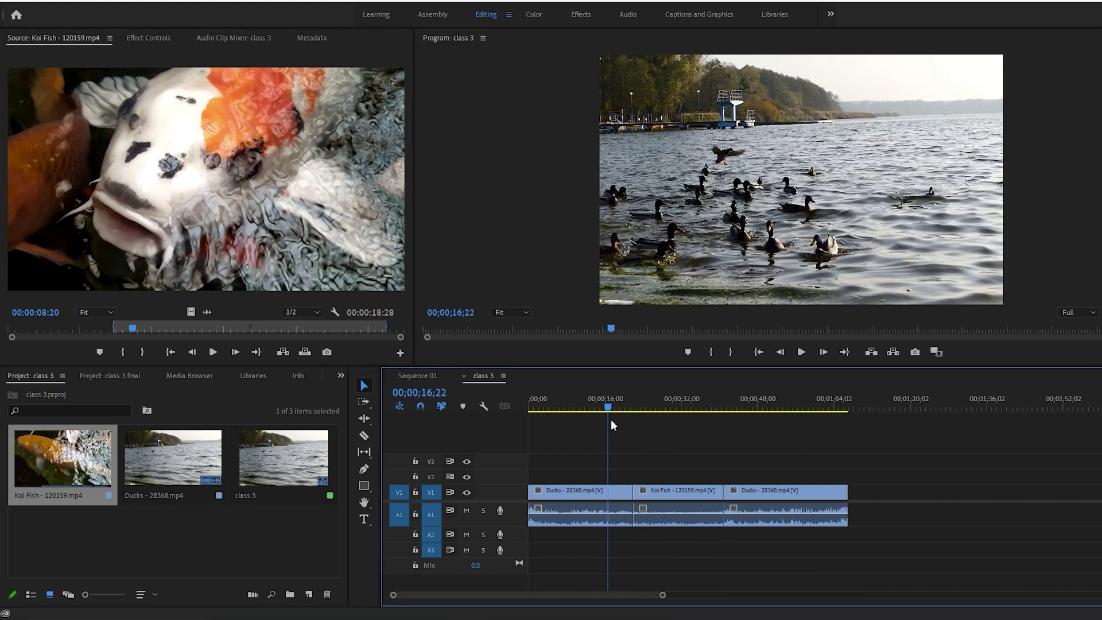
click(801, 352)
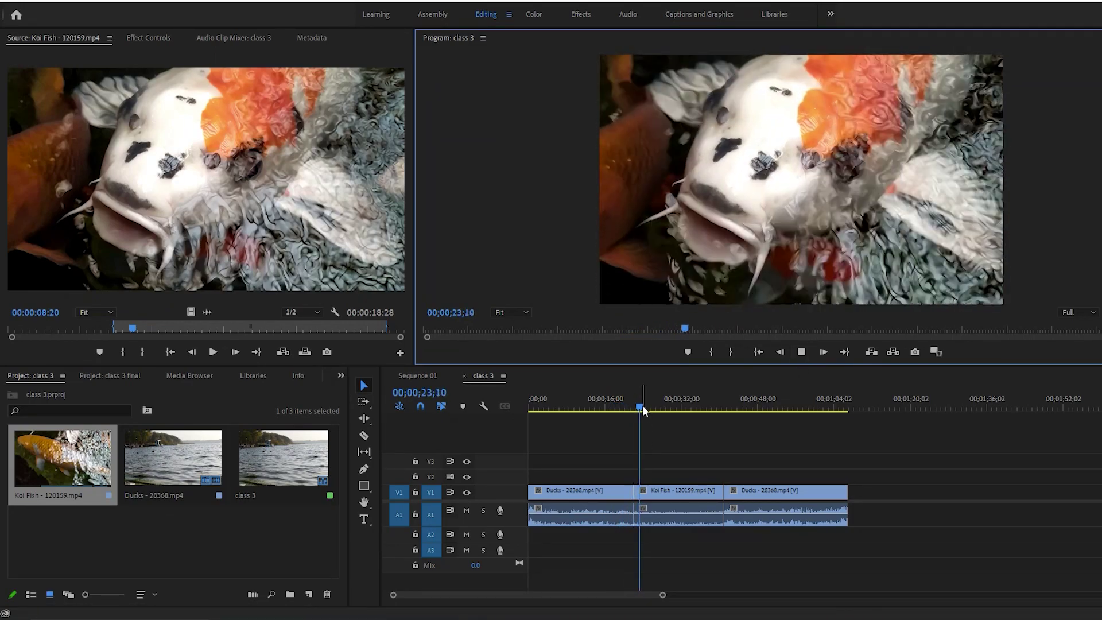
drag(642, 406, 719, 429)
click(801, 352)
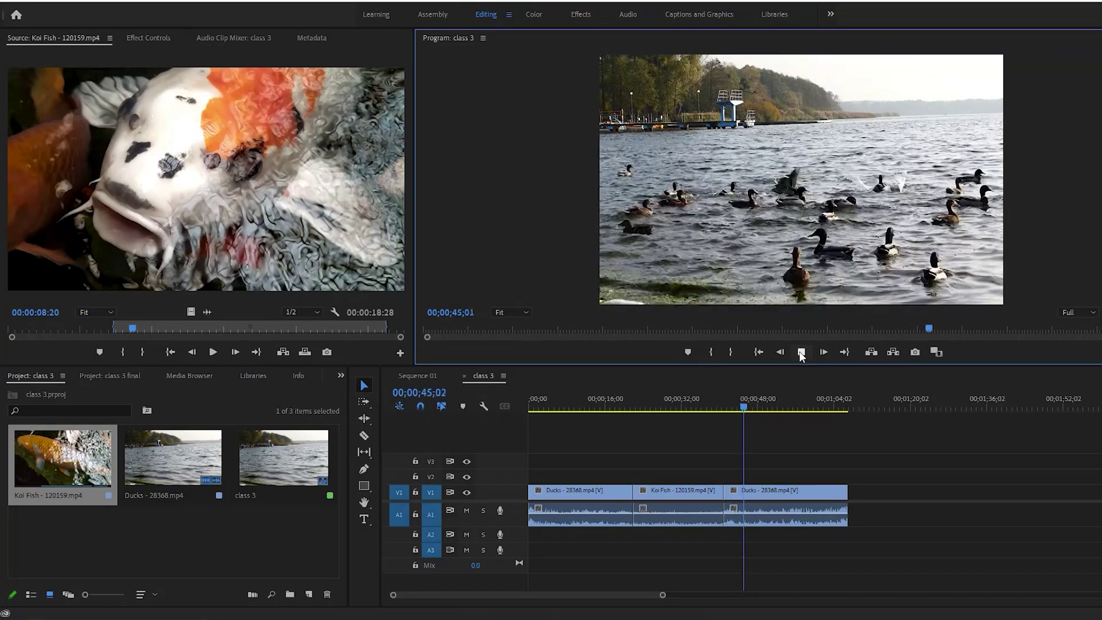
click(801, 351)
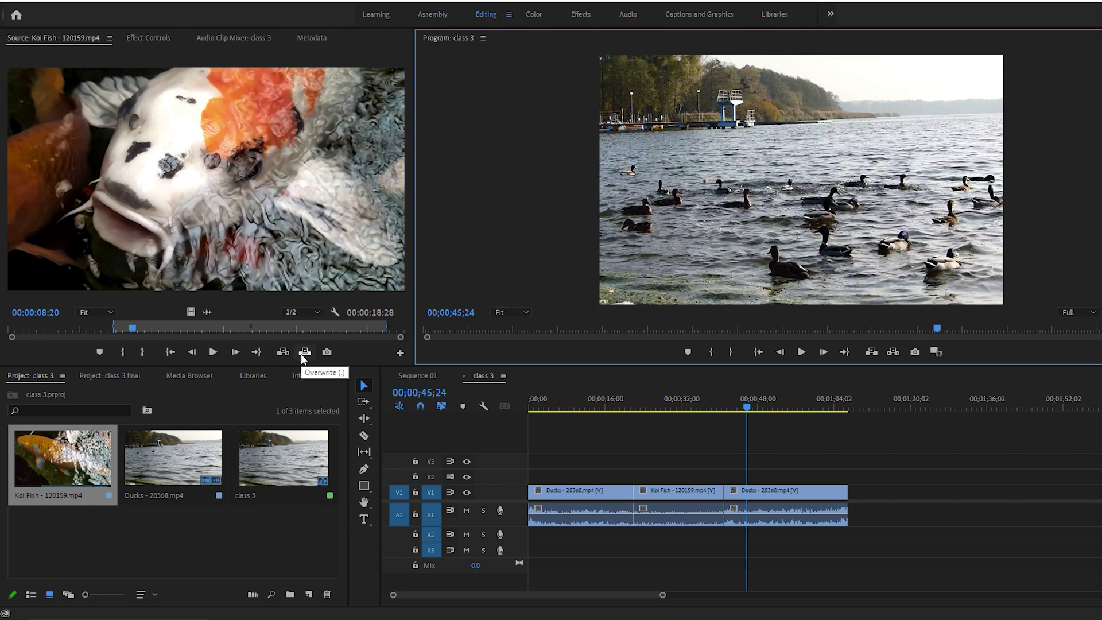
Undo the insert, then overwrite a 13:26-long Koi Fish onto Ducks at 28;25.
key(ctrl+z)
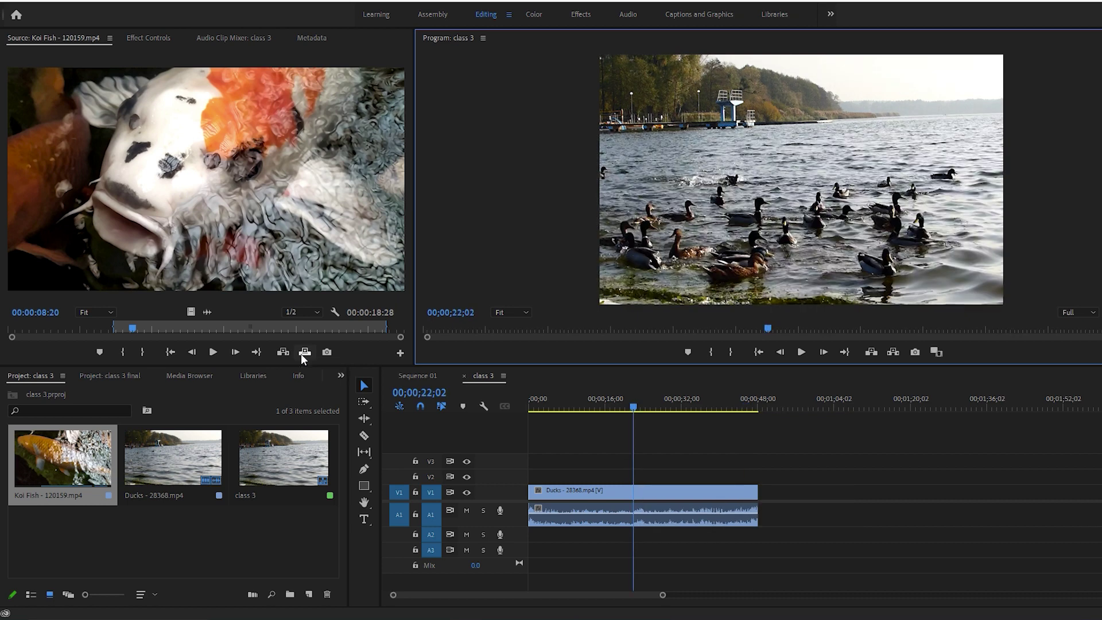
click(675, 406)
drag(674, 418, 666, 418)
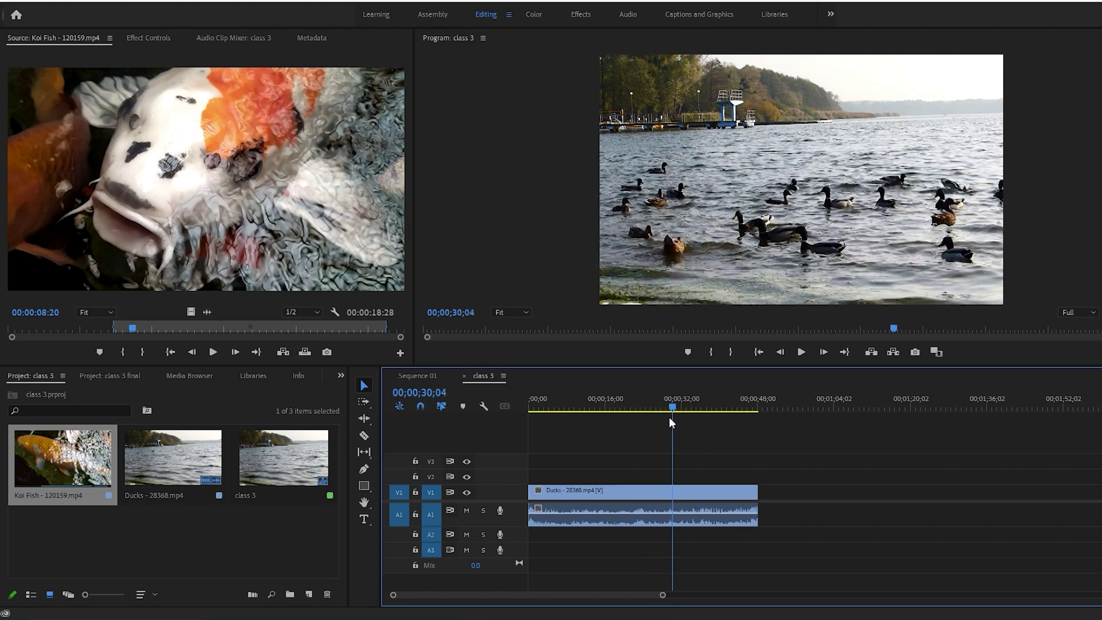
drag(388, 327, 313, 326)
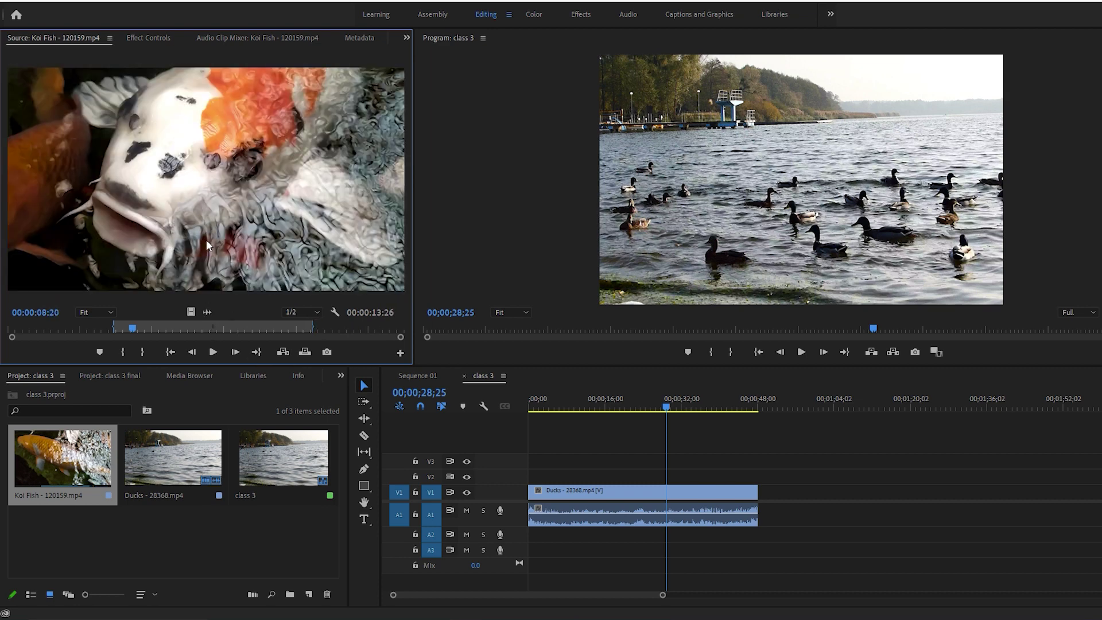
click(308, 354)
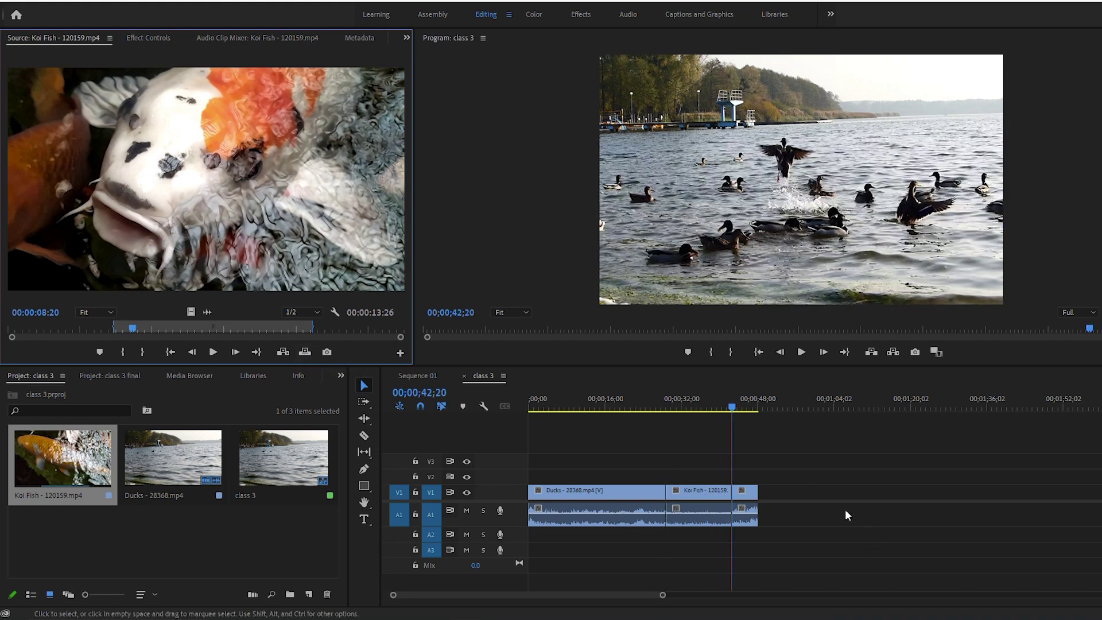
mouse_move(732, 406)
mouse_down()
mouse_move(532, 410)
mouse_move(757, 417)
mouse_up()
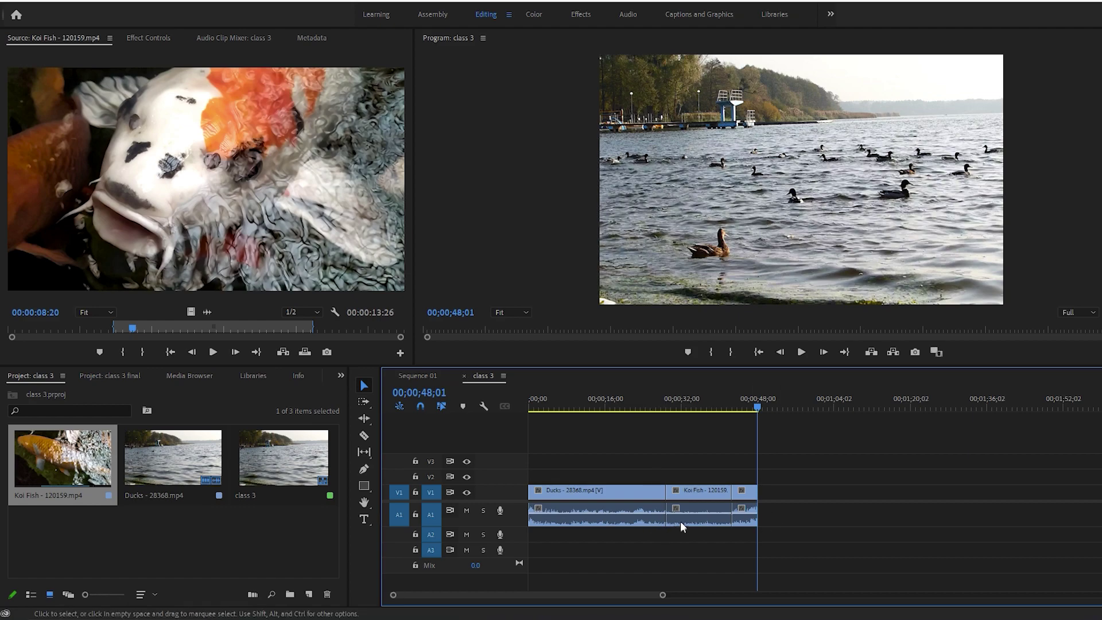
click(801, 352)
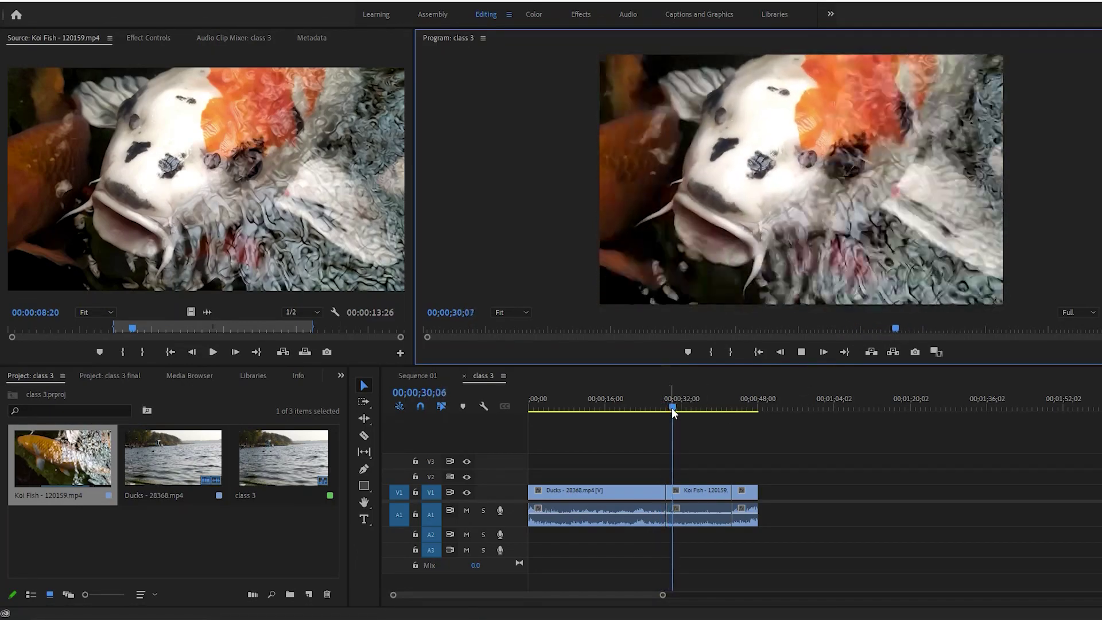
click(795, 357)
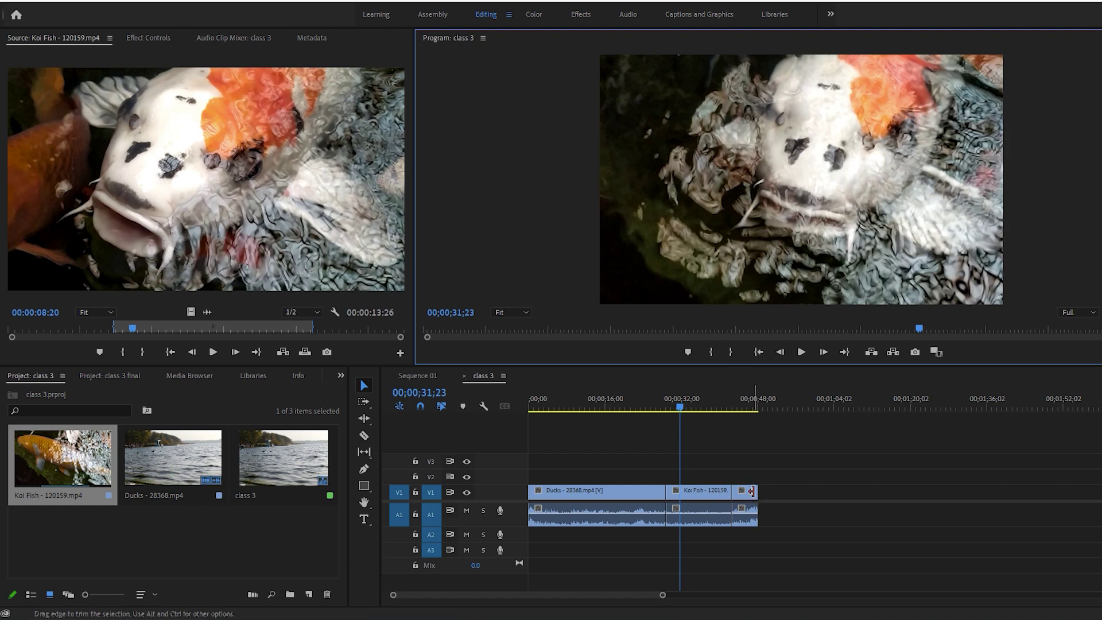
Trim the Koi Fish and last Ducks clip ends so two Ducks parts meet near 27;28.
drag(757, 492, 912, 493)
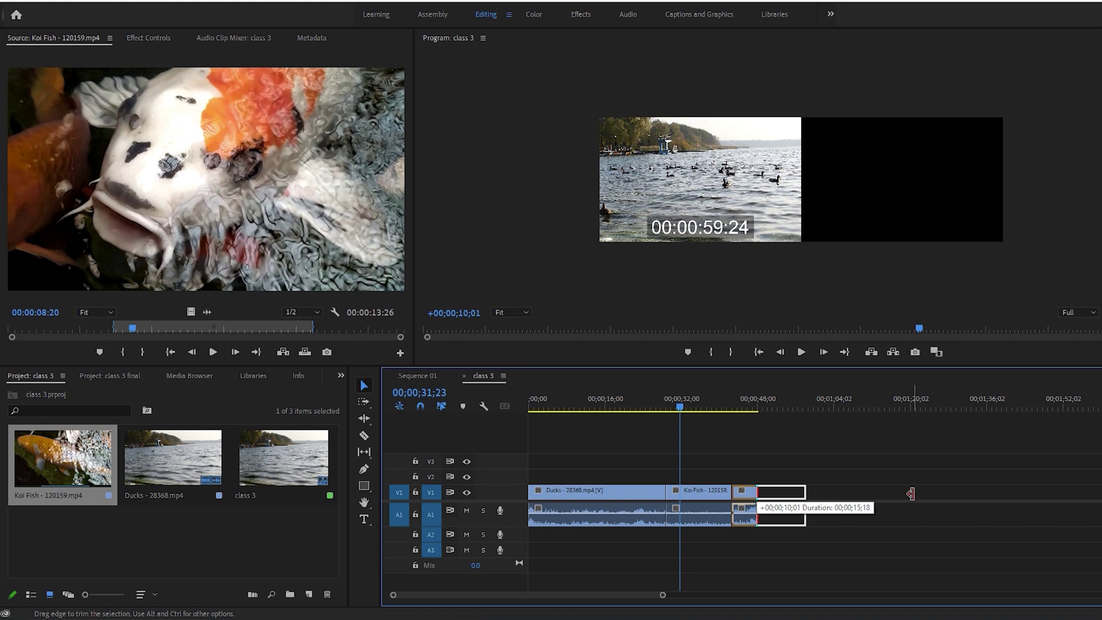
drag(913, 493, 912, 495)
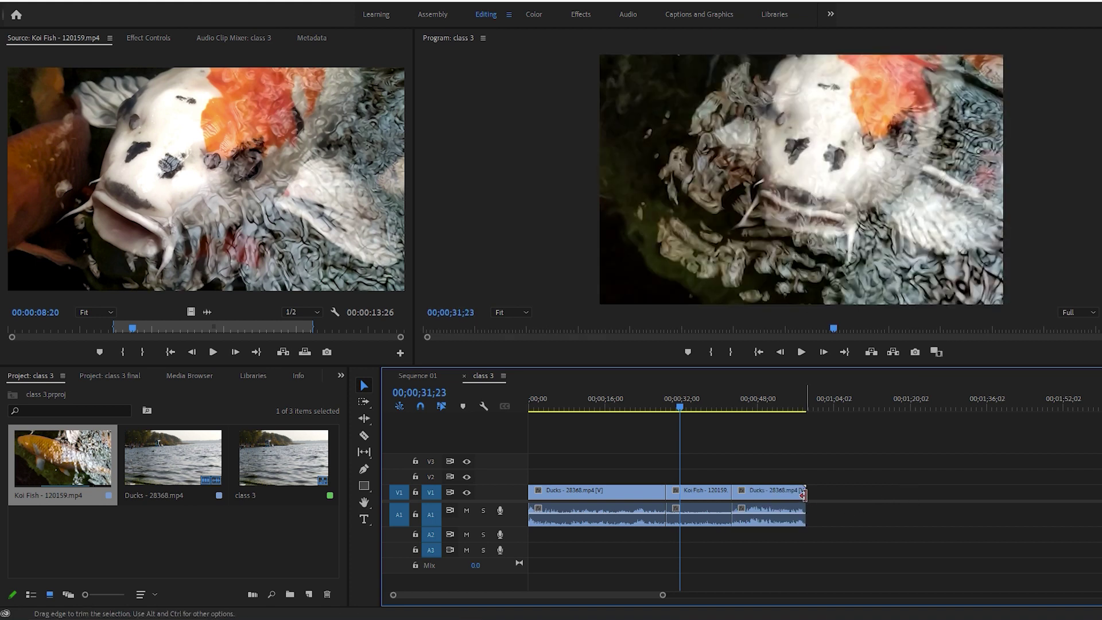
drag(805, 493, 758, 493)
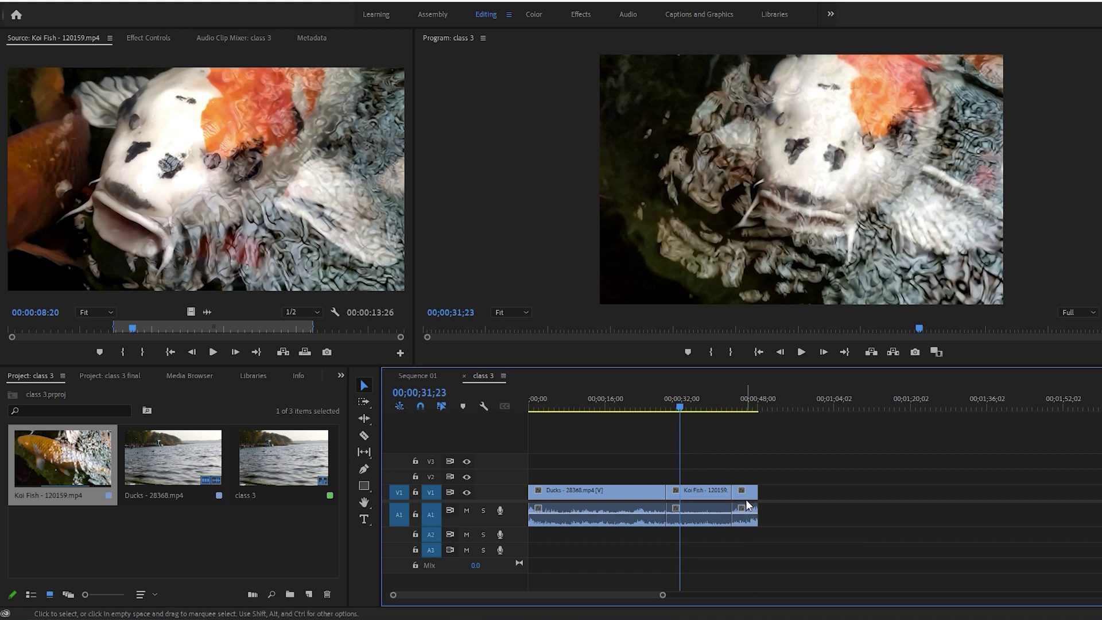
drag(732, 498, 726, 501)
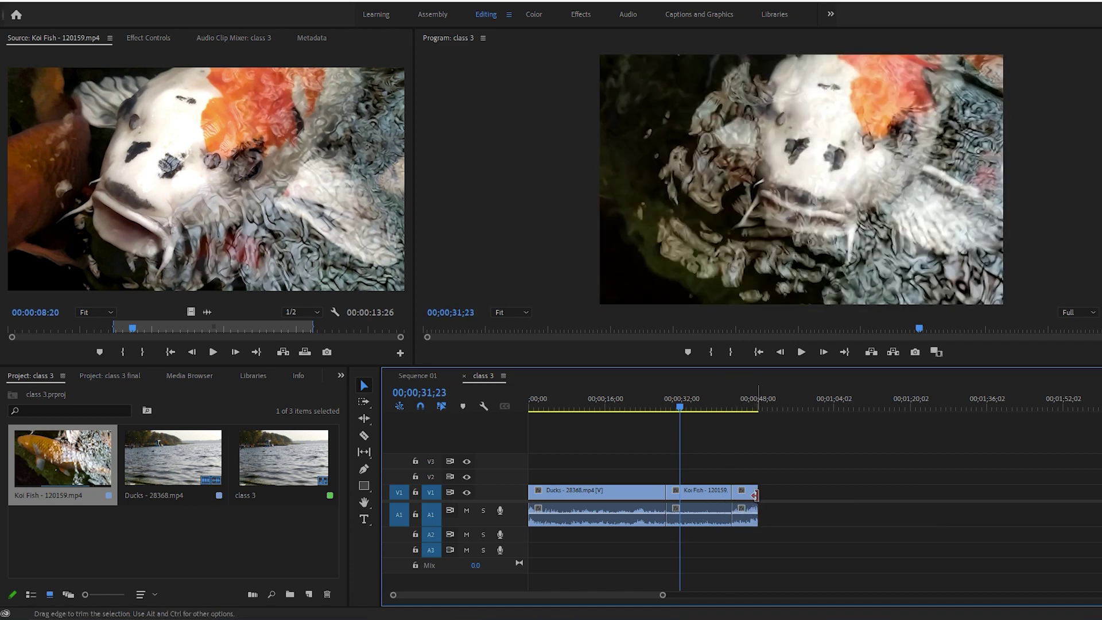
drag(757, 493, 849, 496)
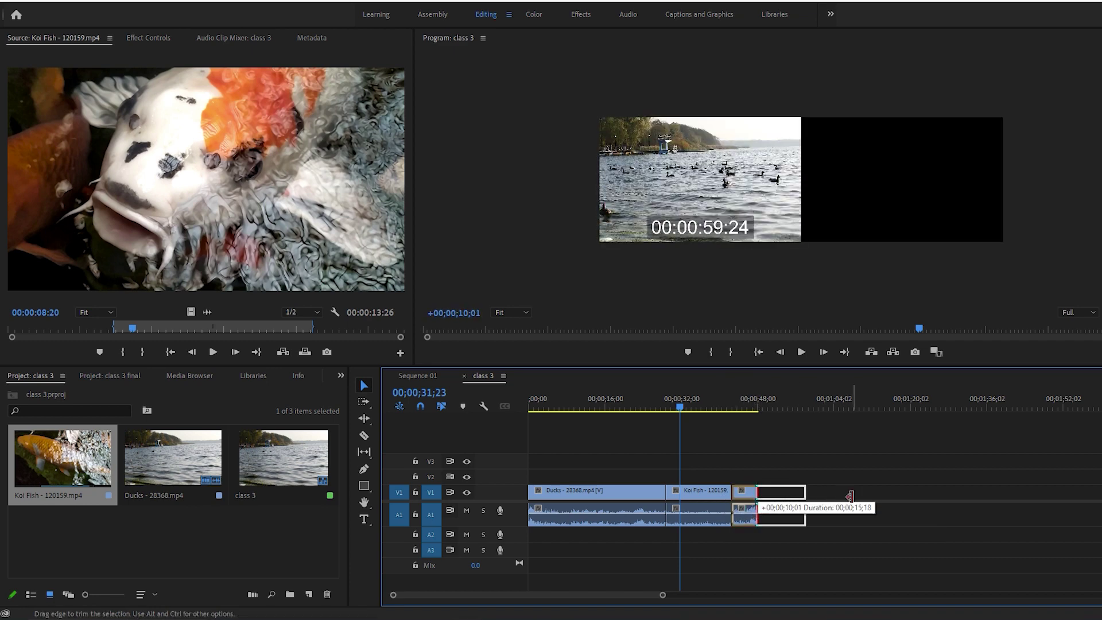
drag(850, 497, 852, 499)
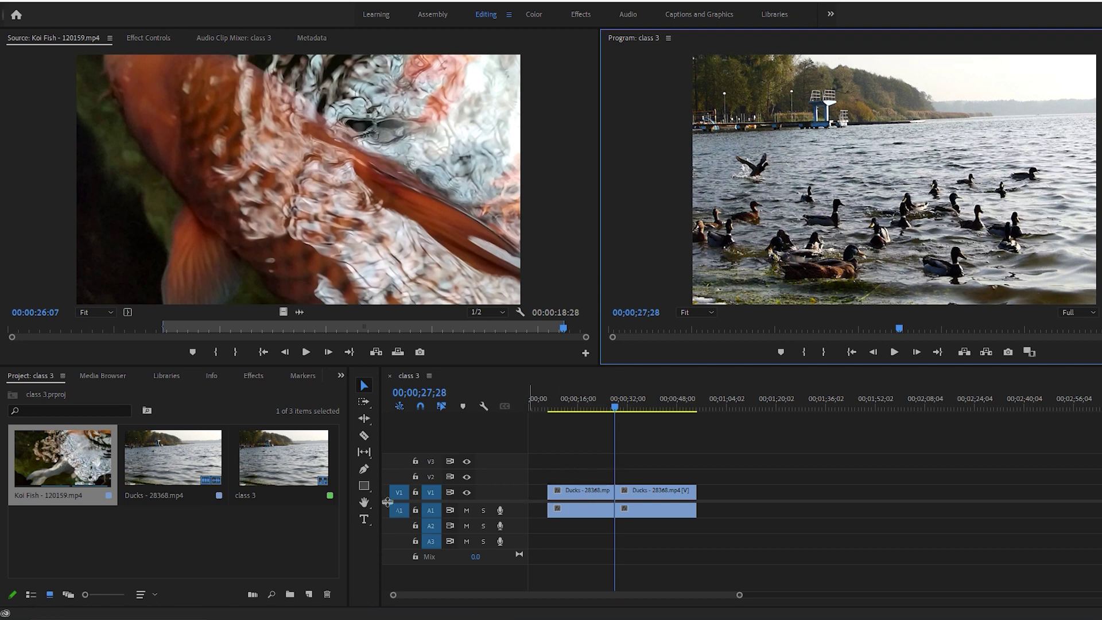
Layer Koi Fish on V2 at the sequence start and scrub to the white koi at 00;00;08;06.
drag(341, 188, 574, 477)
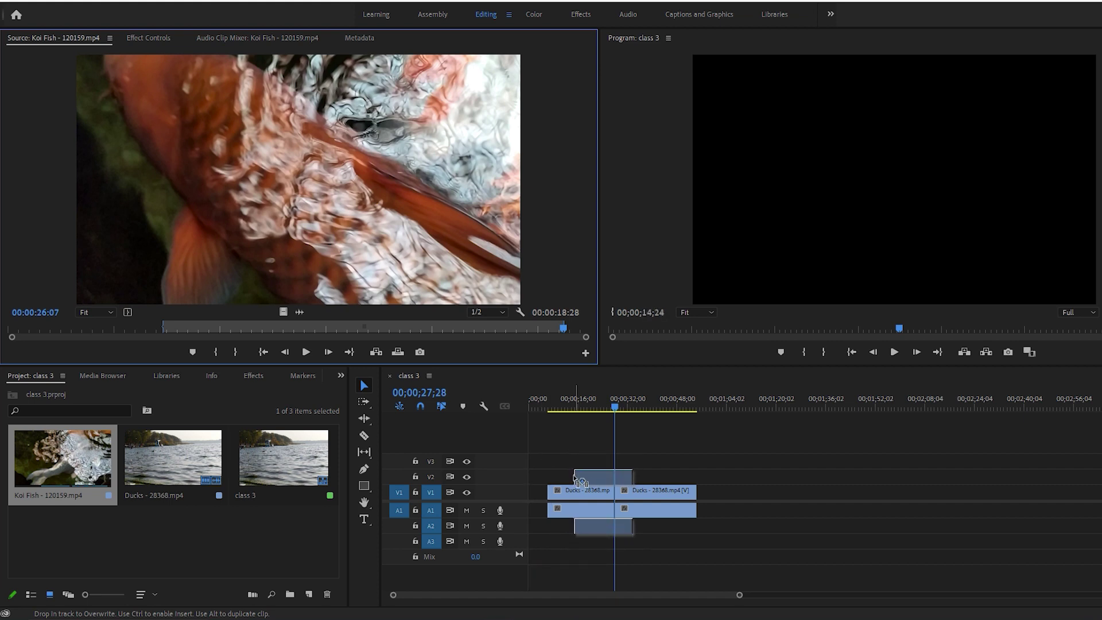
drag(575, 477, 549, 477)
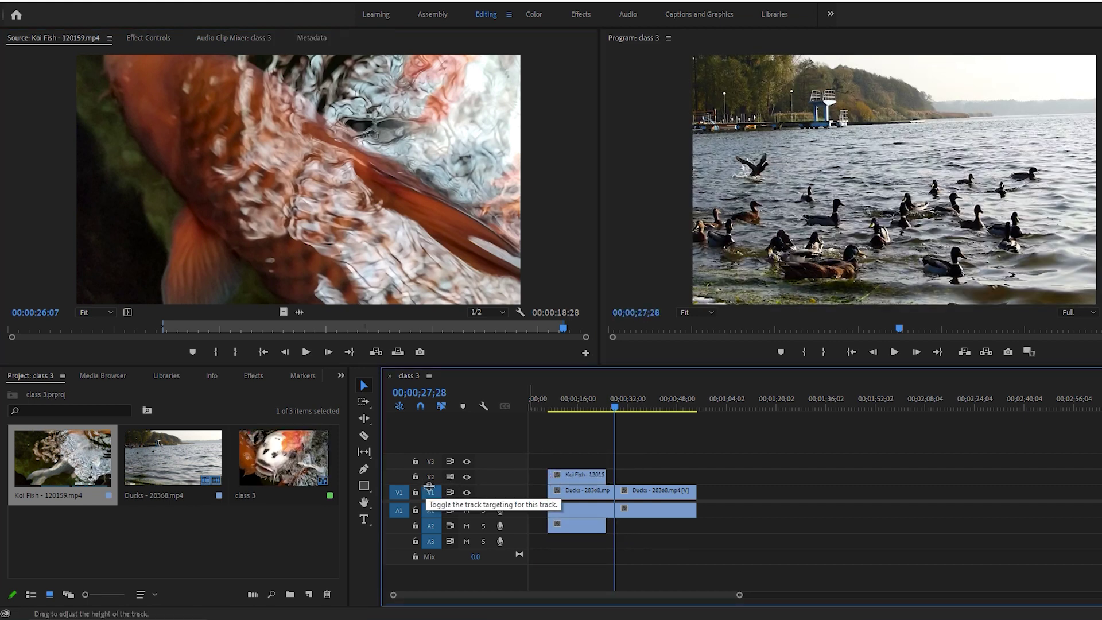
click(580, 410)
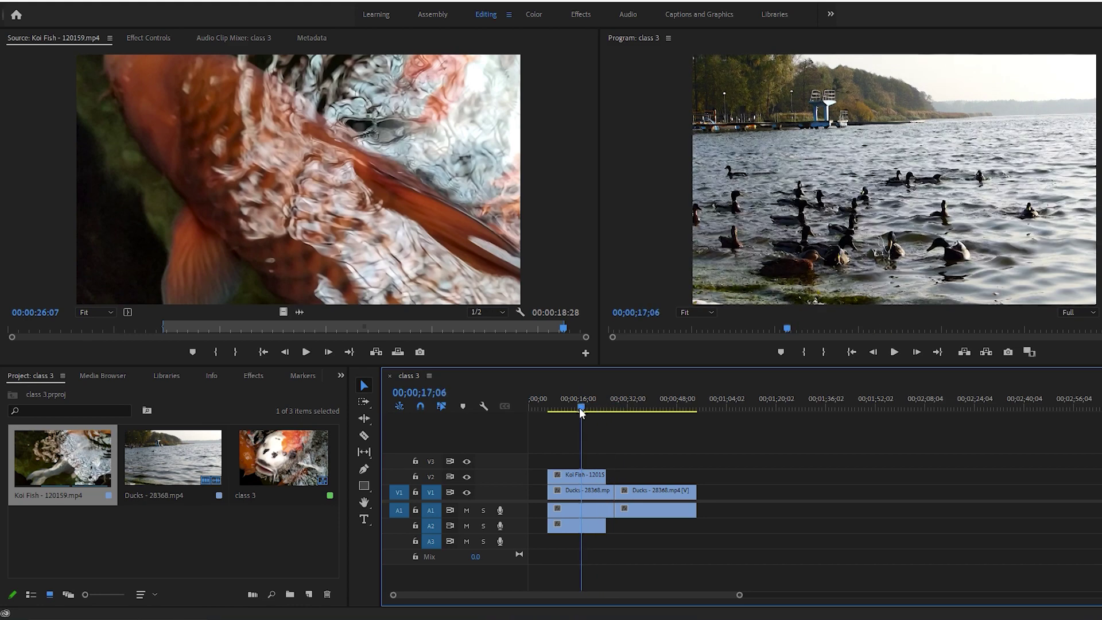
drag(579, 409, 567, 415)
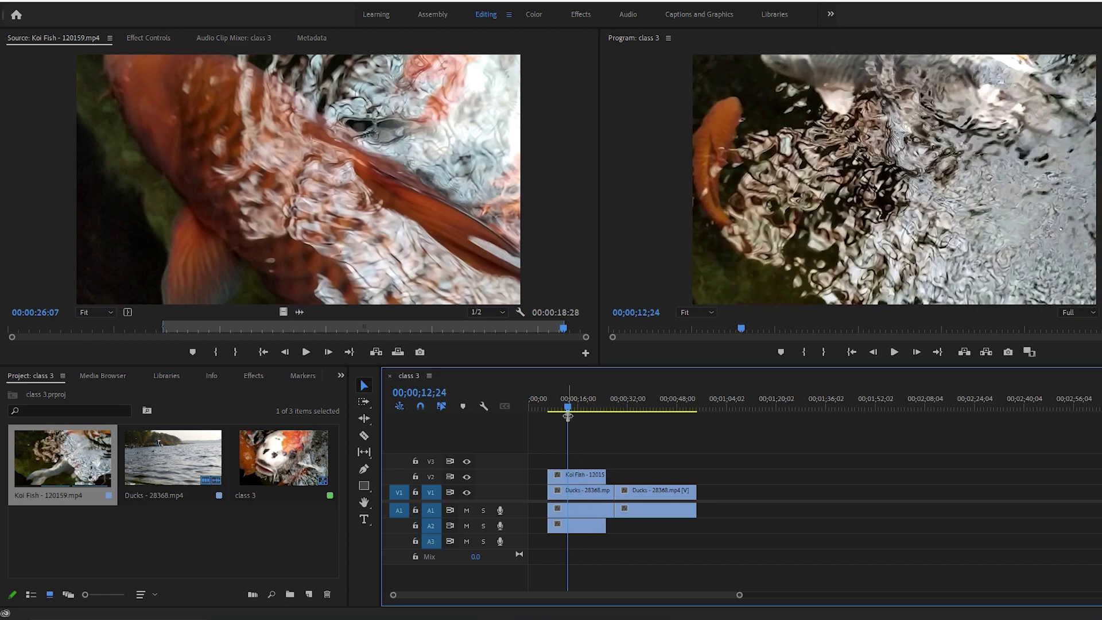
drag(567, 414, 554, 407)
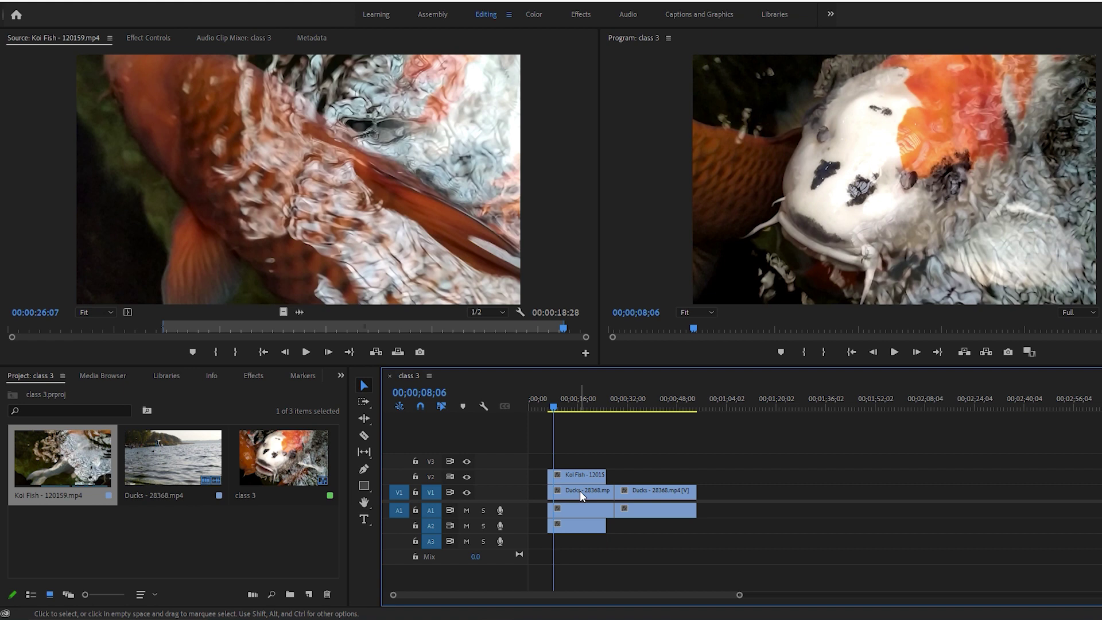
mouse_move(579, 491)
click(583, 522)
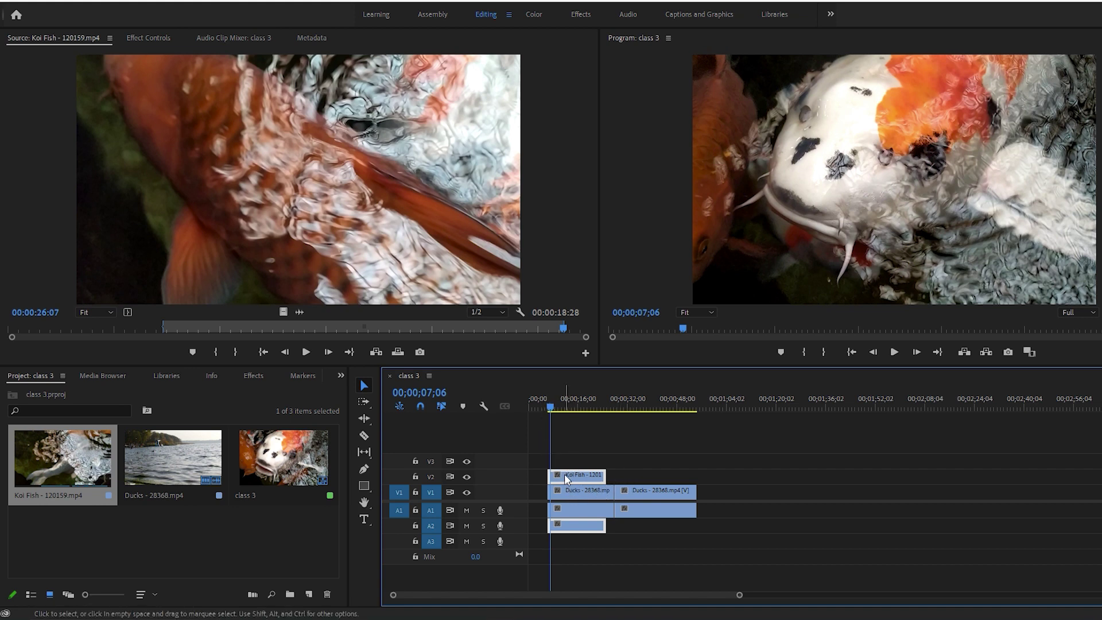
mouse_move(563, 473)
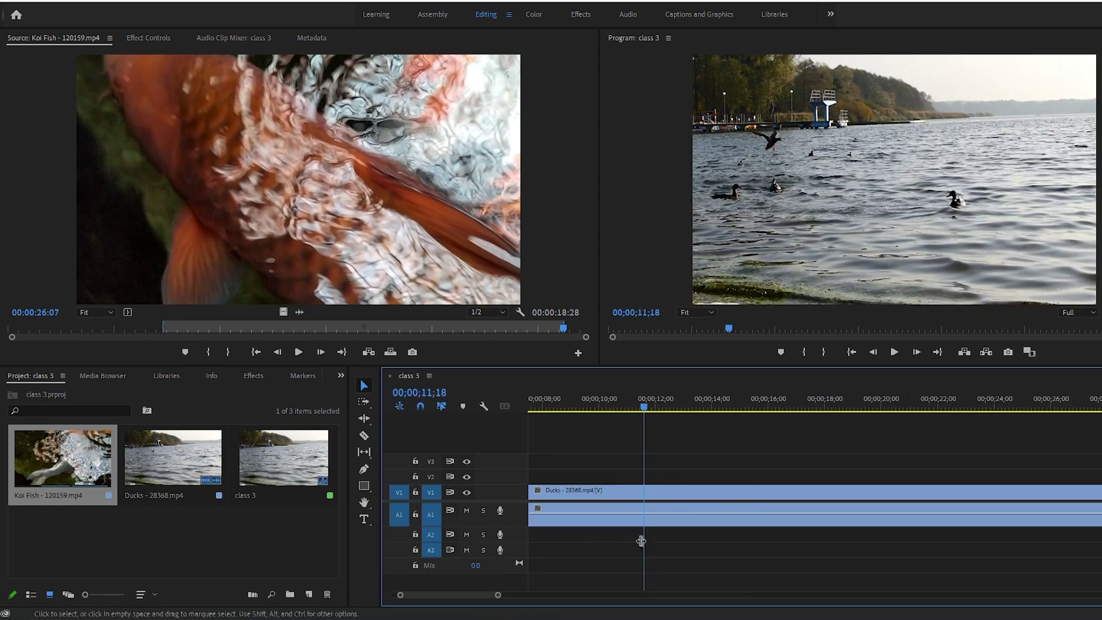
Mute A1, preview the sequence silently, and toggle V1's visibility off and back on.
click(466, 511)
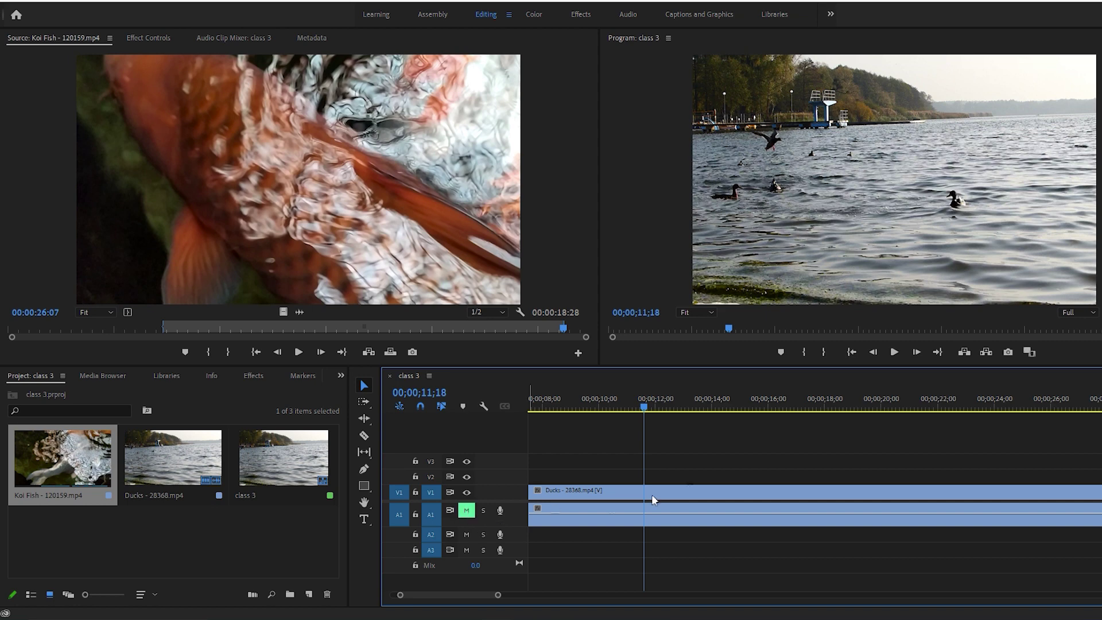
click(894, 352)
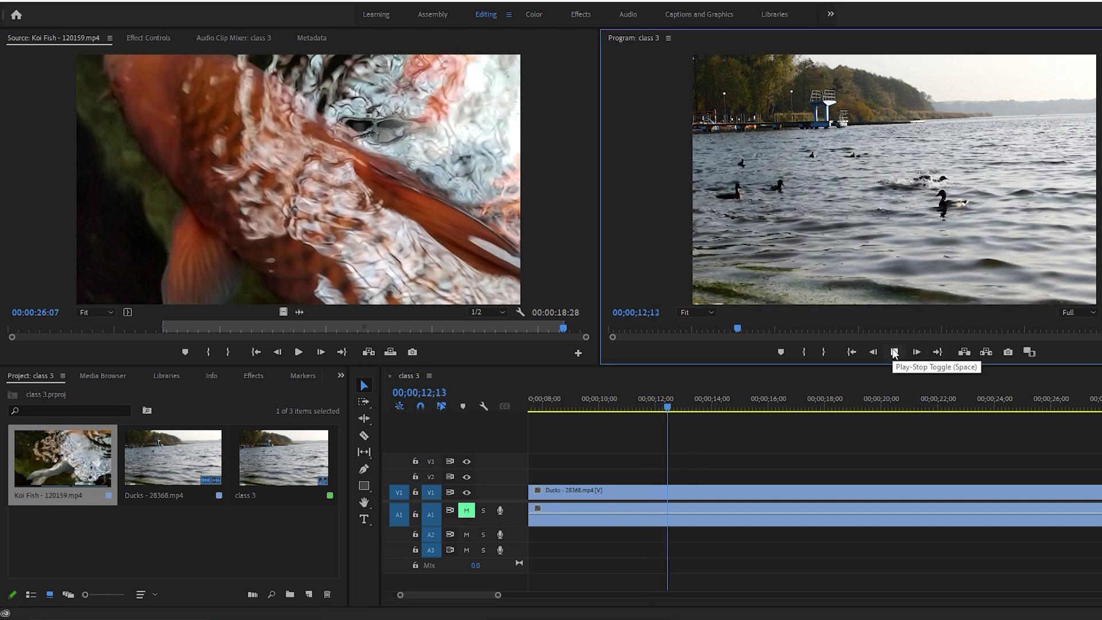
click(894, 352)
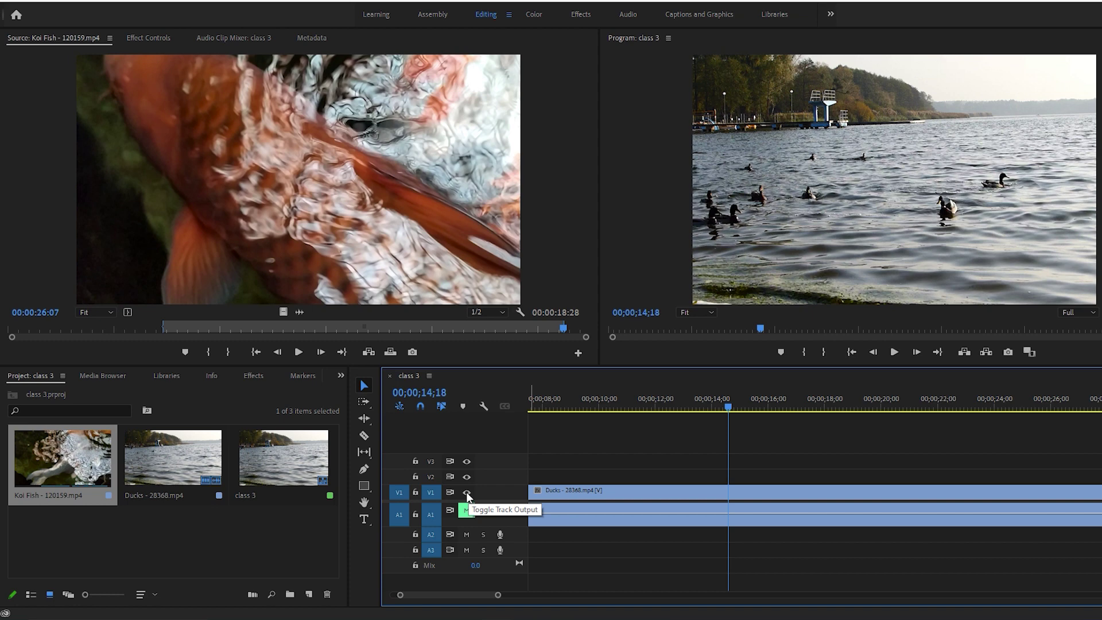
click(466, 492)
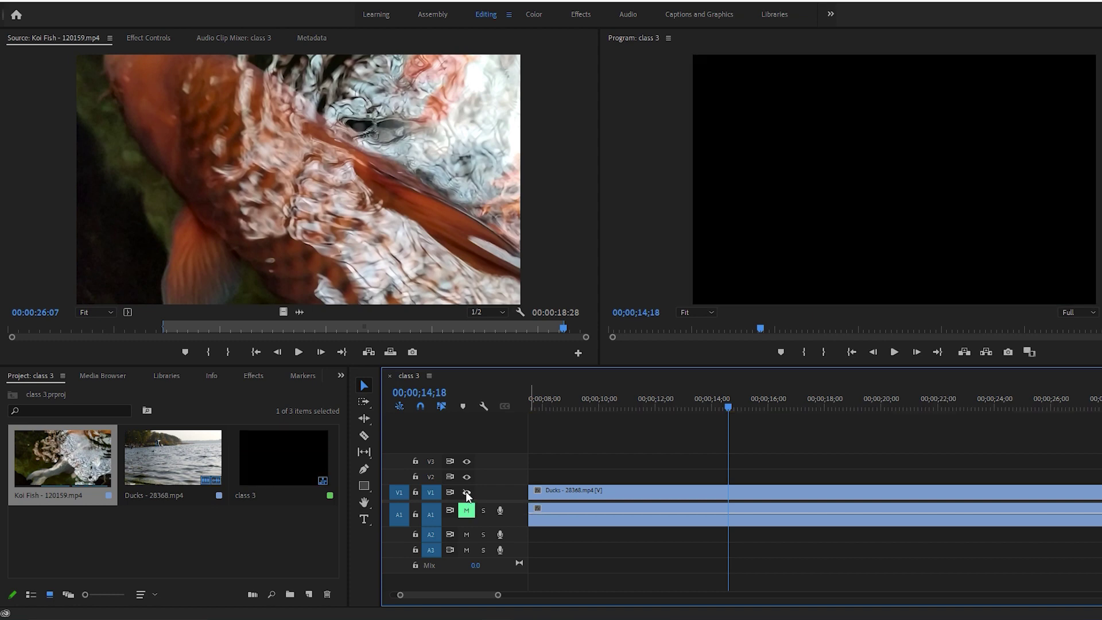
click(466, 491)
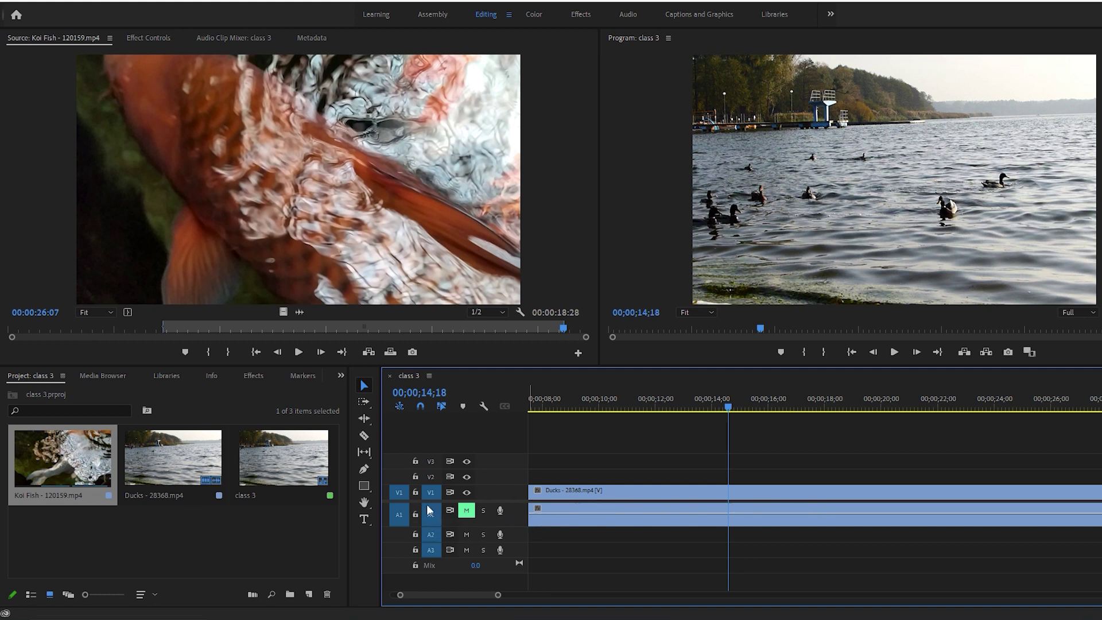
Lock then unlock V1, and move the second Ducks clip later, leaving a gap until about 48 seconds.
click(415, 493)
drag(497, 596, 622, 616)
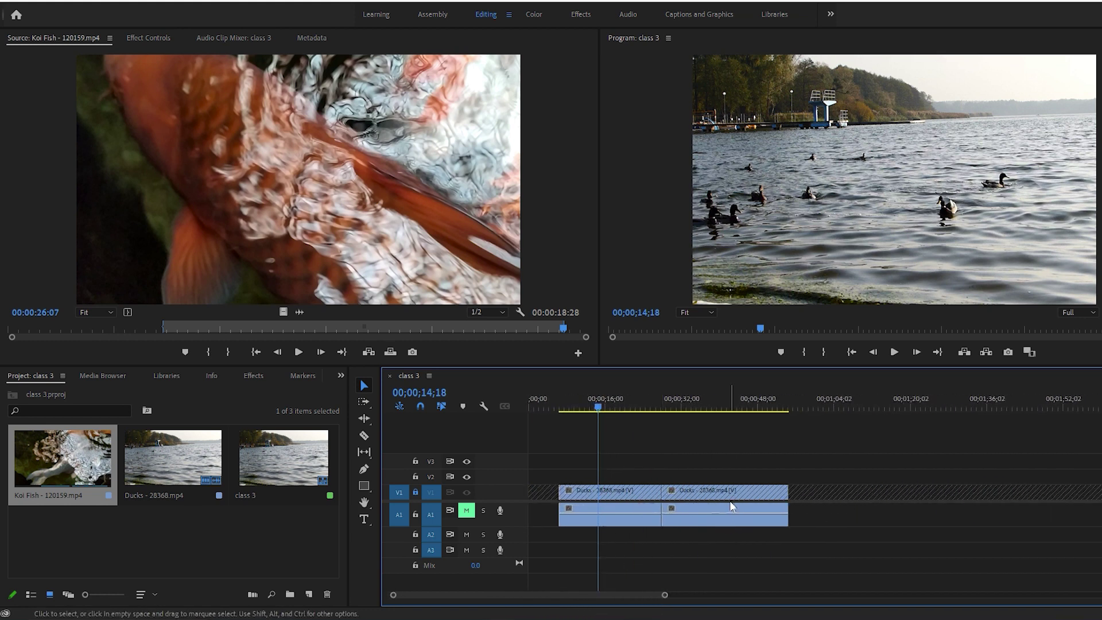
click(416, 493)
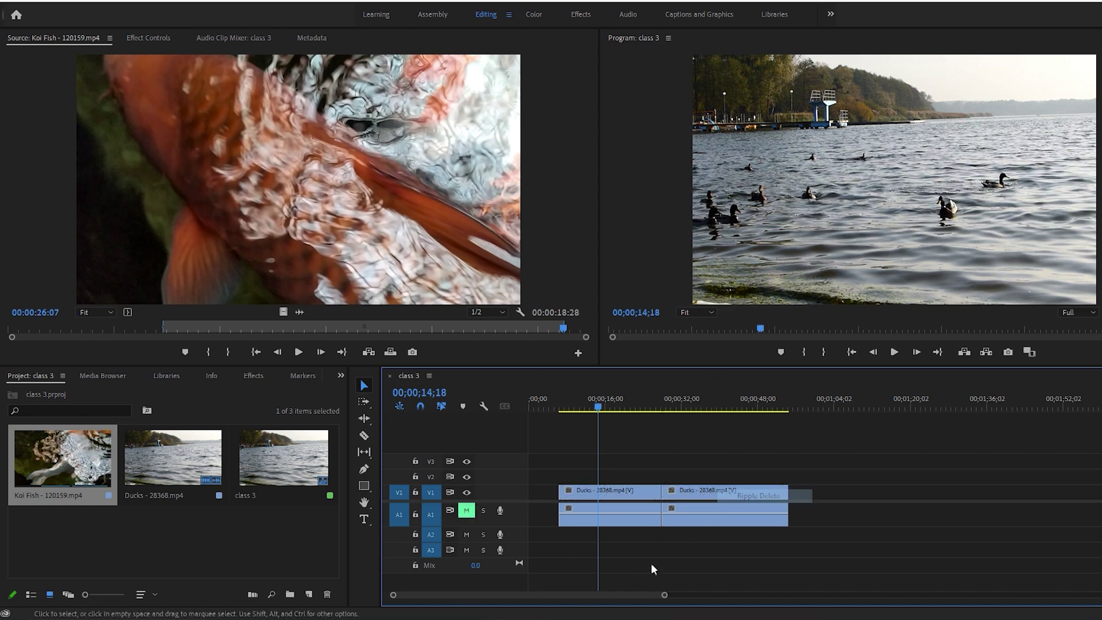
key(Down)
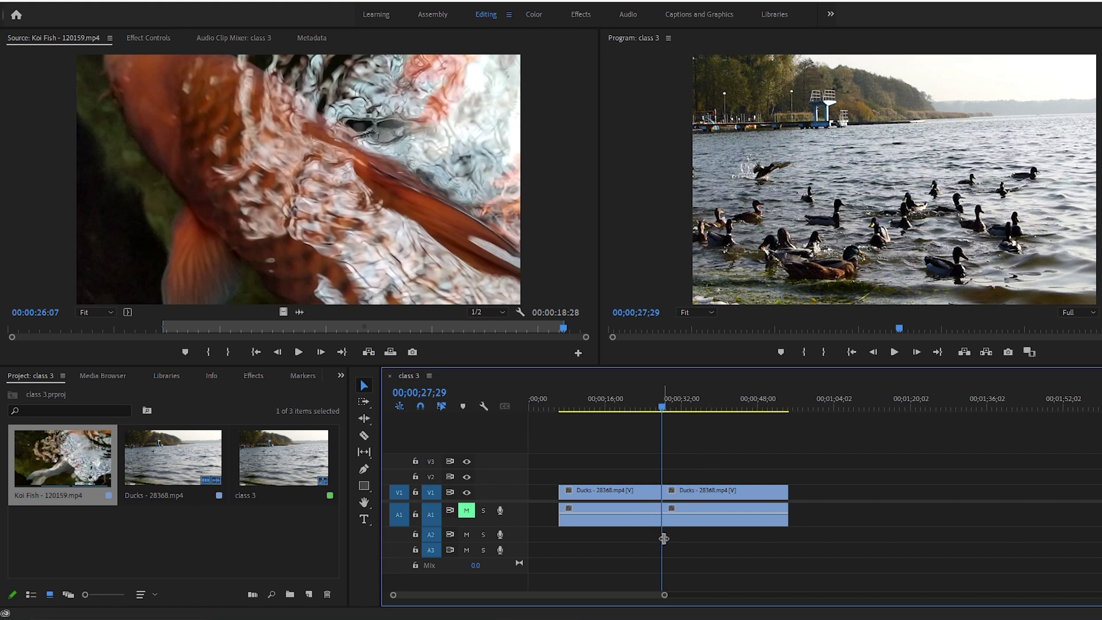
mouse_move(711, 477)
mouse_down()
mouse_move(781, 520)
mouse_move(852, 492)
mouse_up()
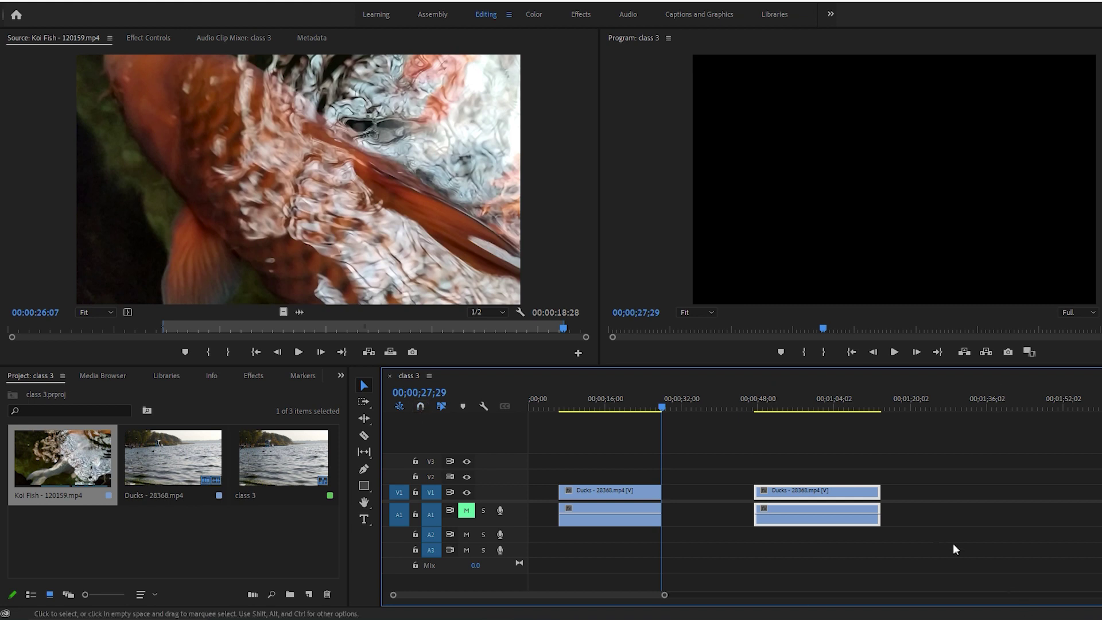
Lower the second Ducks clip's A1 volume to -5.9 dB and slide it back against the first clip.
drag(823, 512, 724, 501)
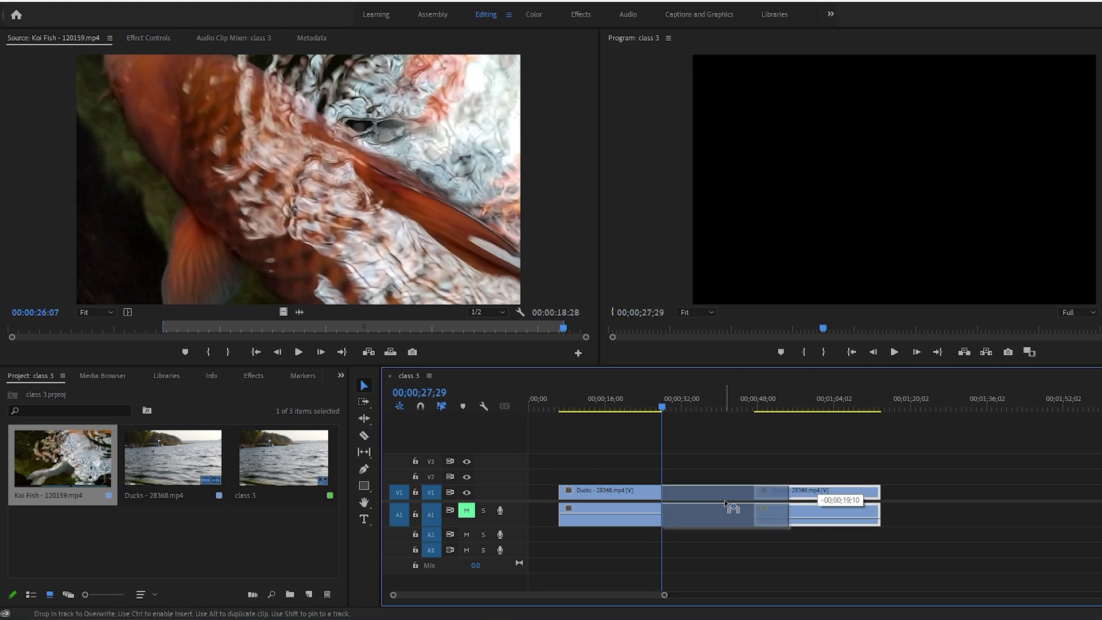
drag(724, 500, 715, 502)
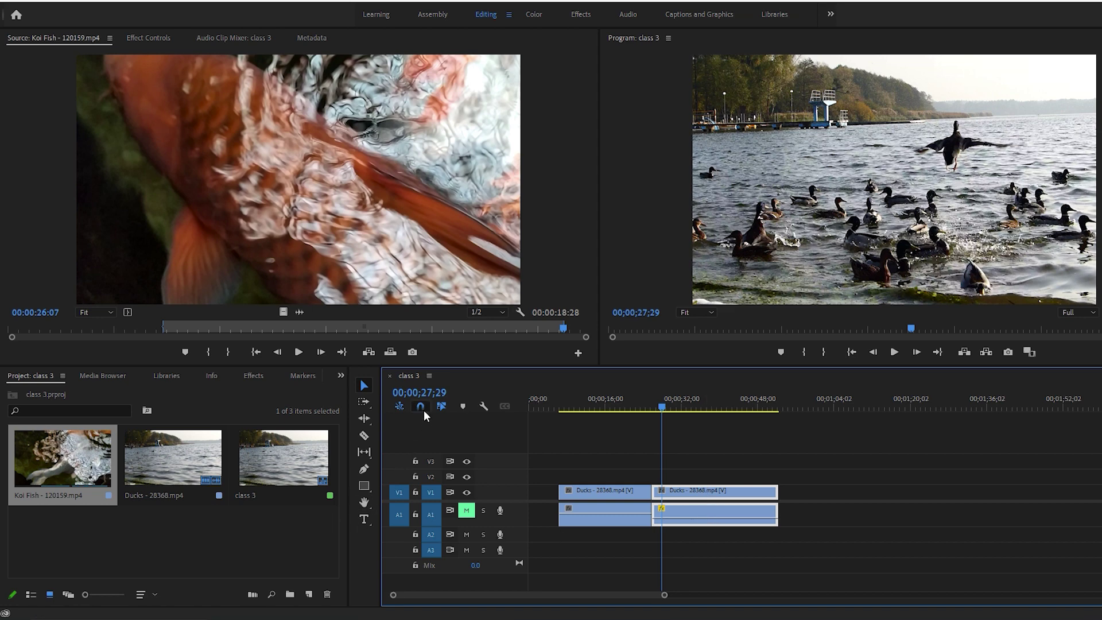
key(ctrl+z)
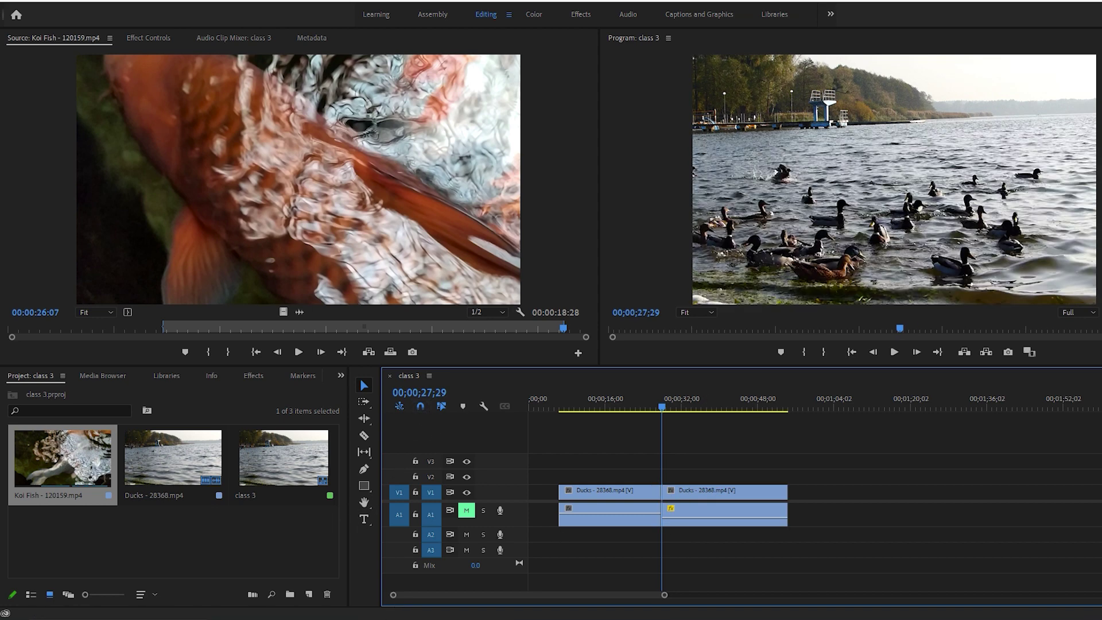
key(ctrl+z)
drag(815, 497, 727, 498)
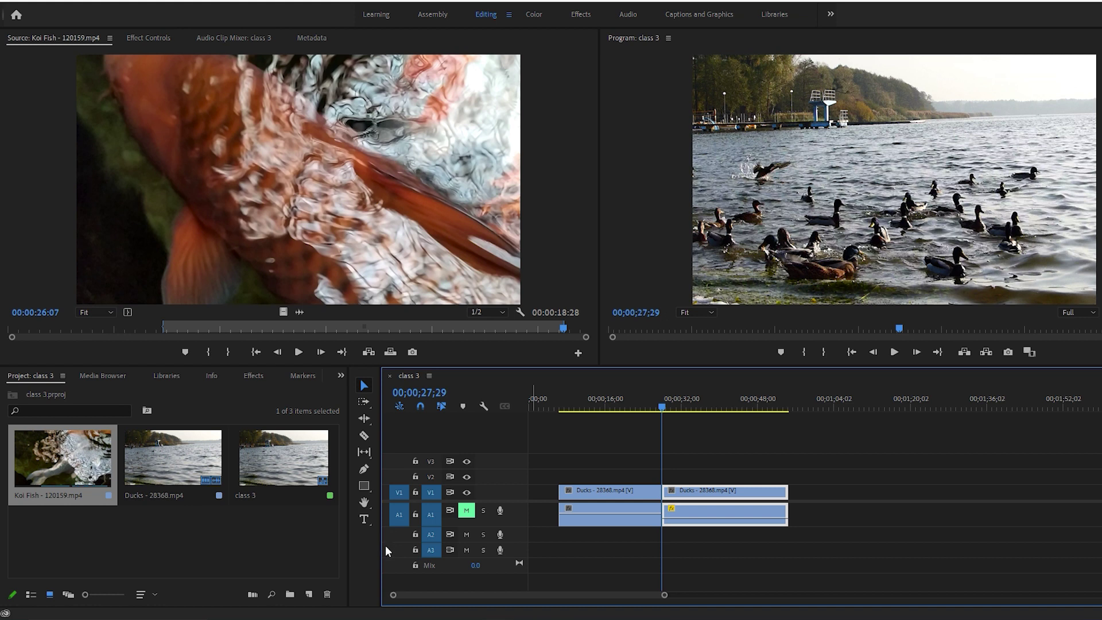
key(c)
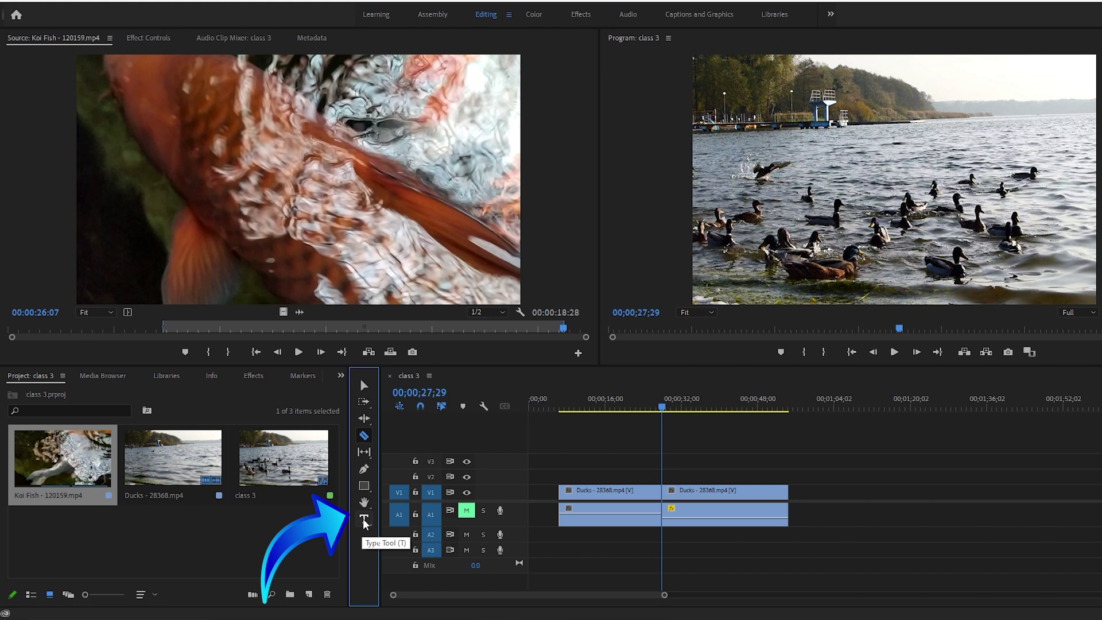
Discard the empty text graphic started on V2 over the diving tower, leaving only Ducks footage.
click(364, 519)
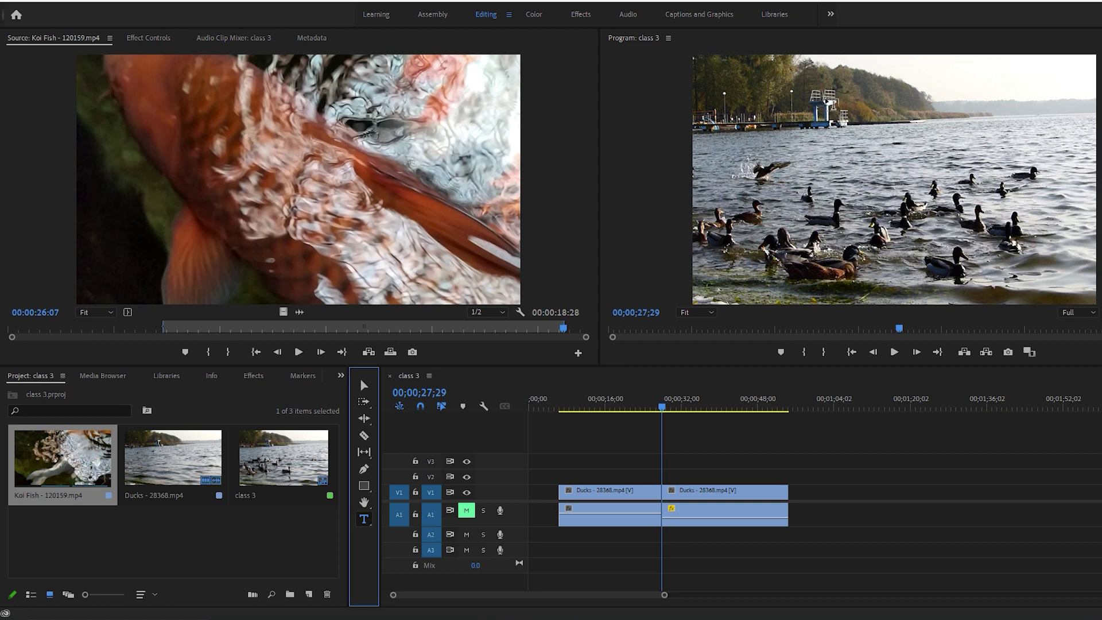
click(825, 95)
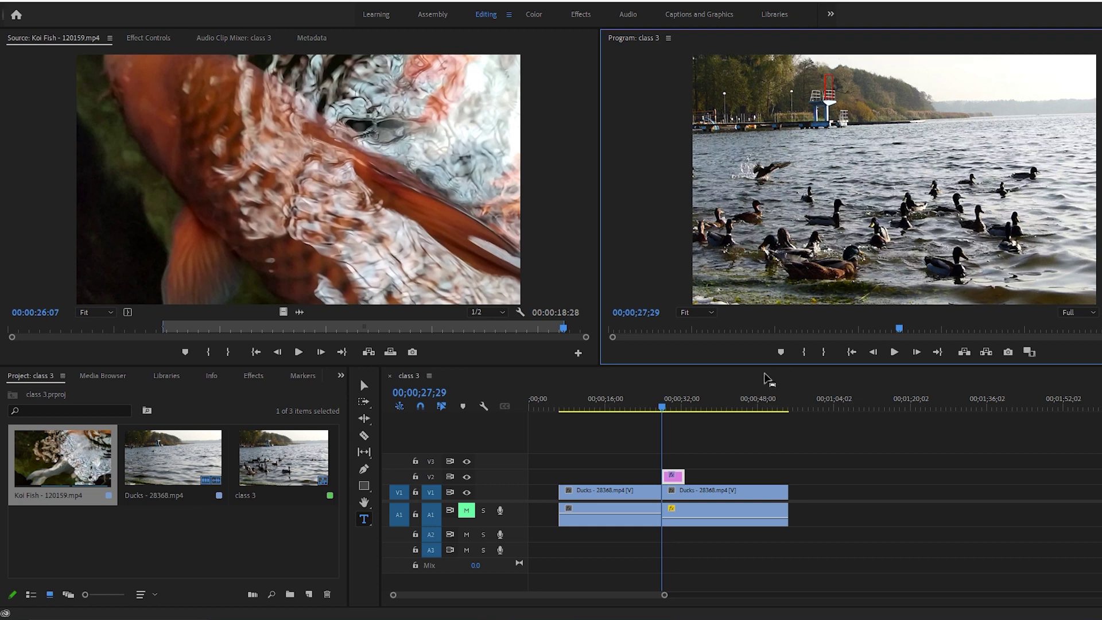
click(909, 369)
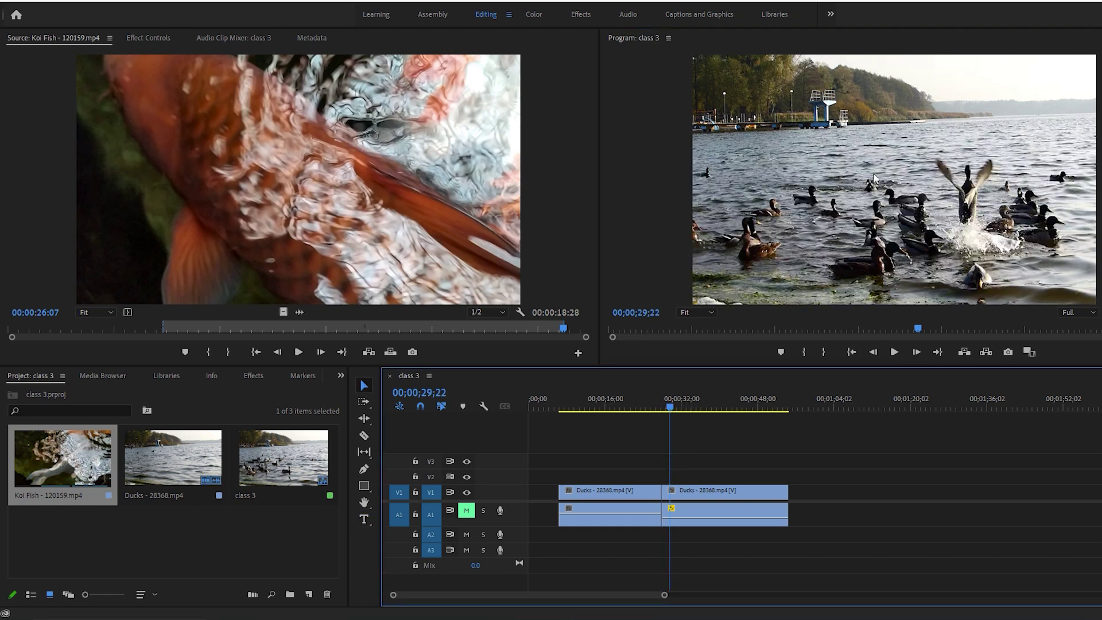
click(883, 331)
Scrub and play the duck sequence, stop at 00;00;13;02, and bring up Export Frame.
drag(884, 331, 837, 330)
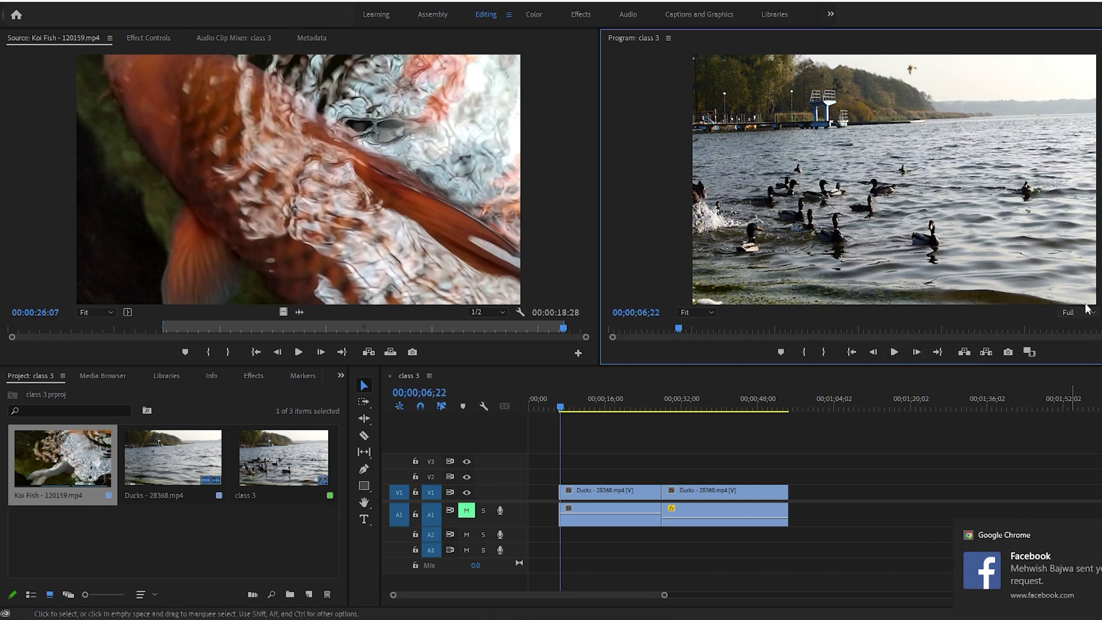
click(894, 352)
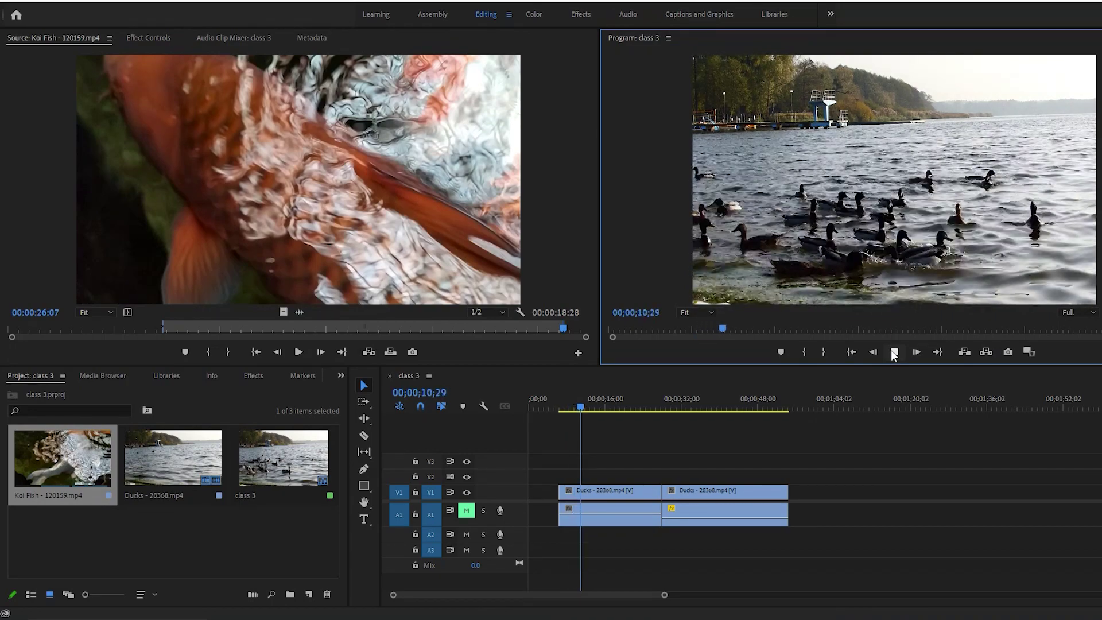
click(895, 352)
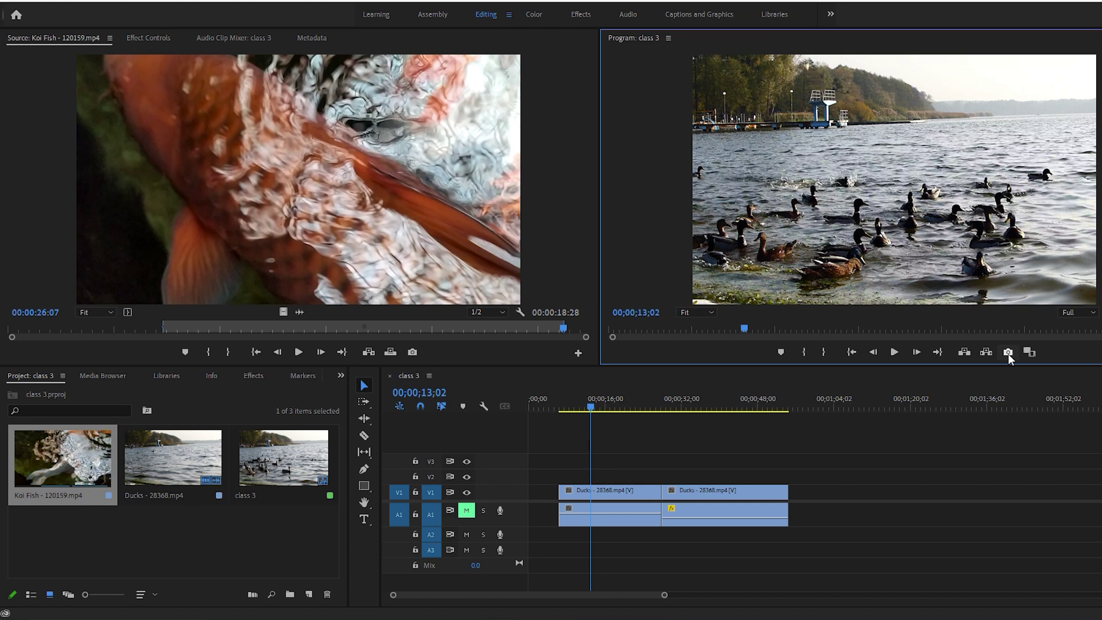
click(1008, 353)
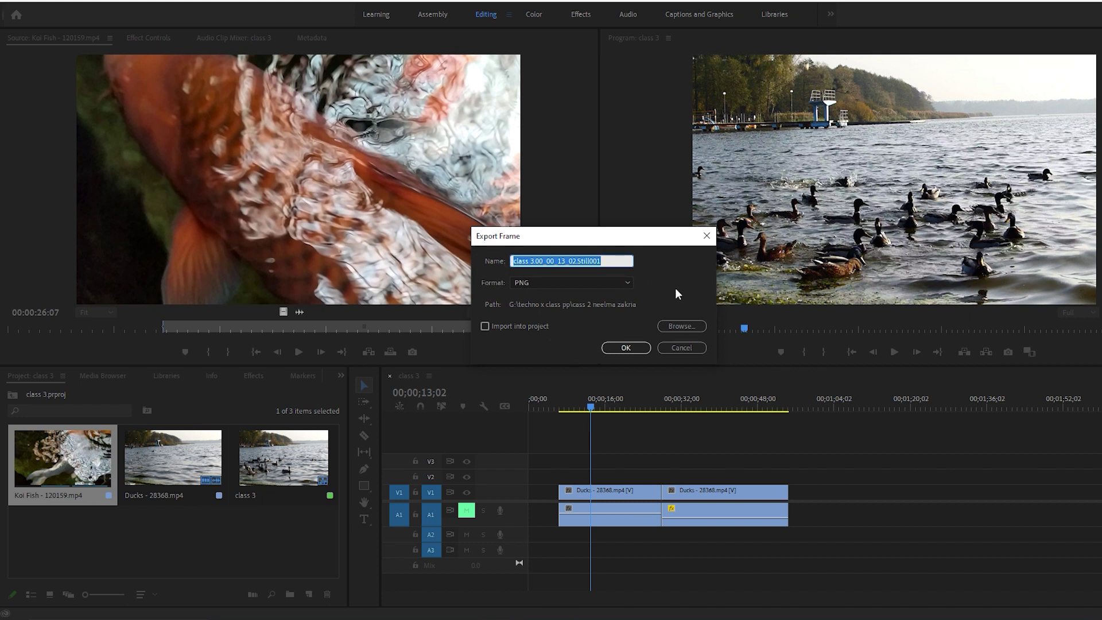
Export the frame as a PNG named 'thumbnail' into G:\techno x class pp\class 3.
key(BackSpace)
text(thumbnail)
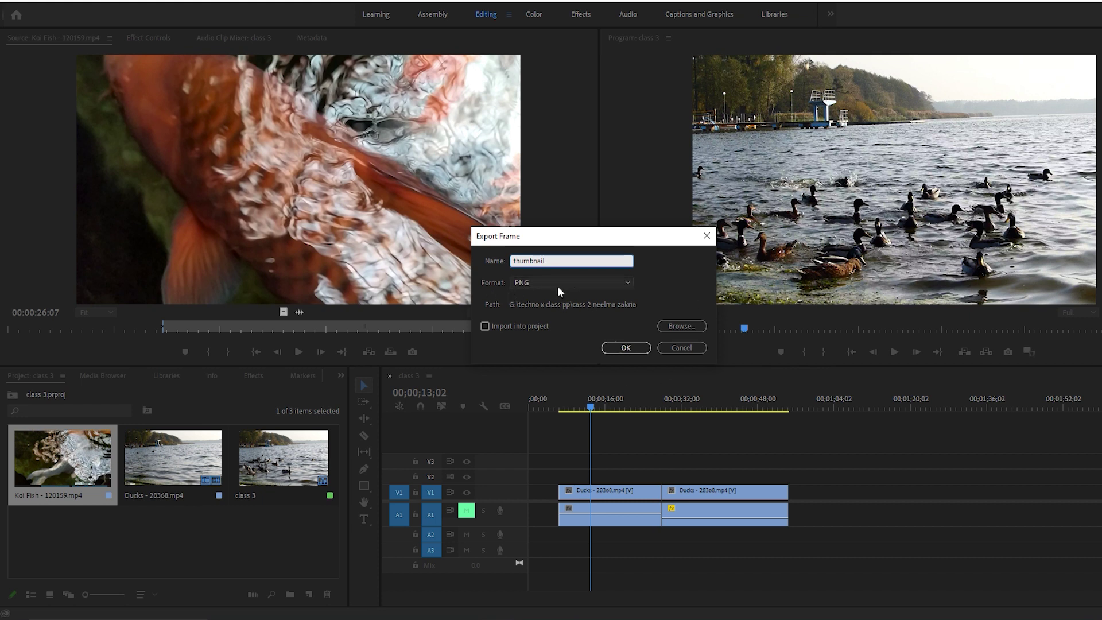
click(629, 282)
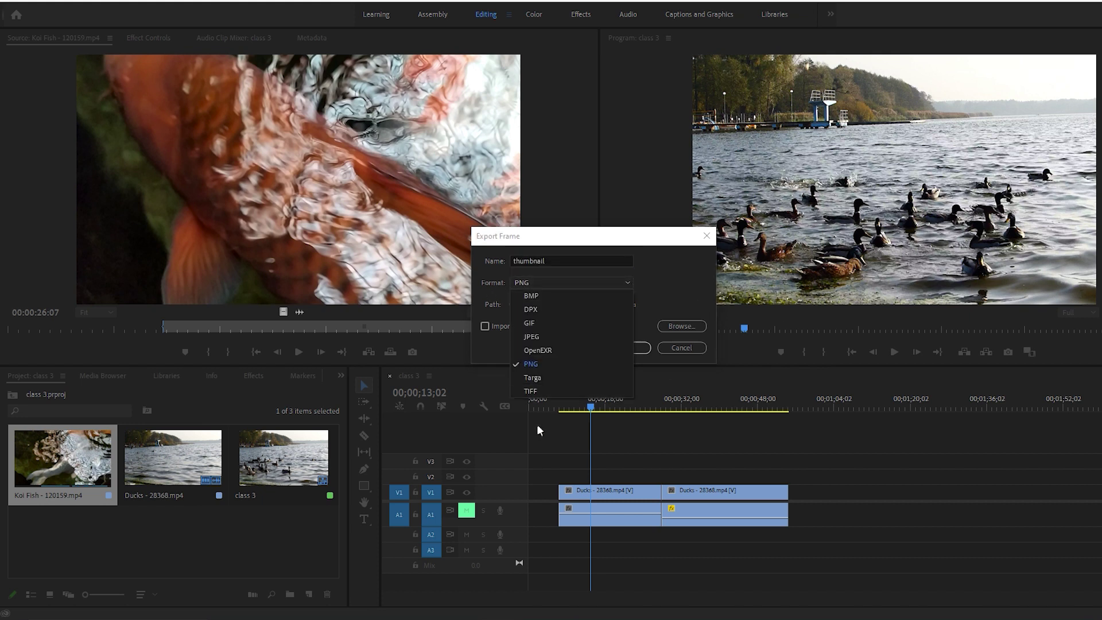
click(525, 363)
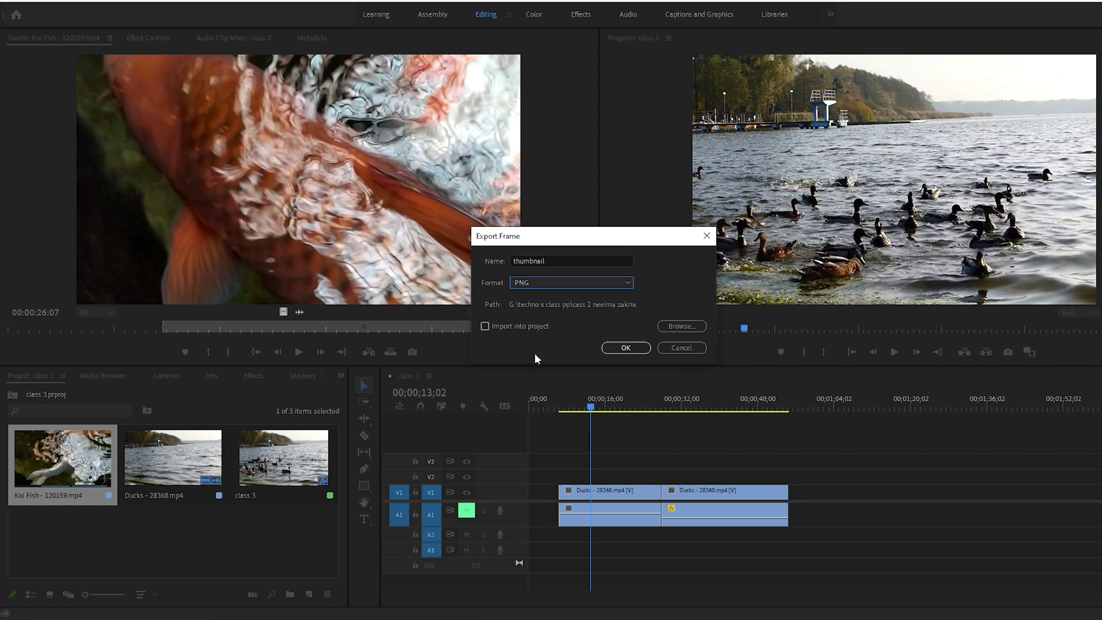
click(677, 326)
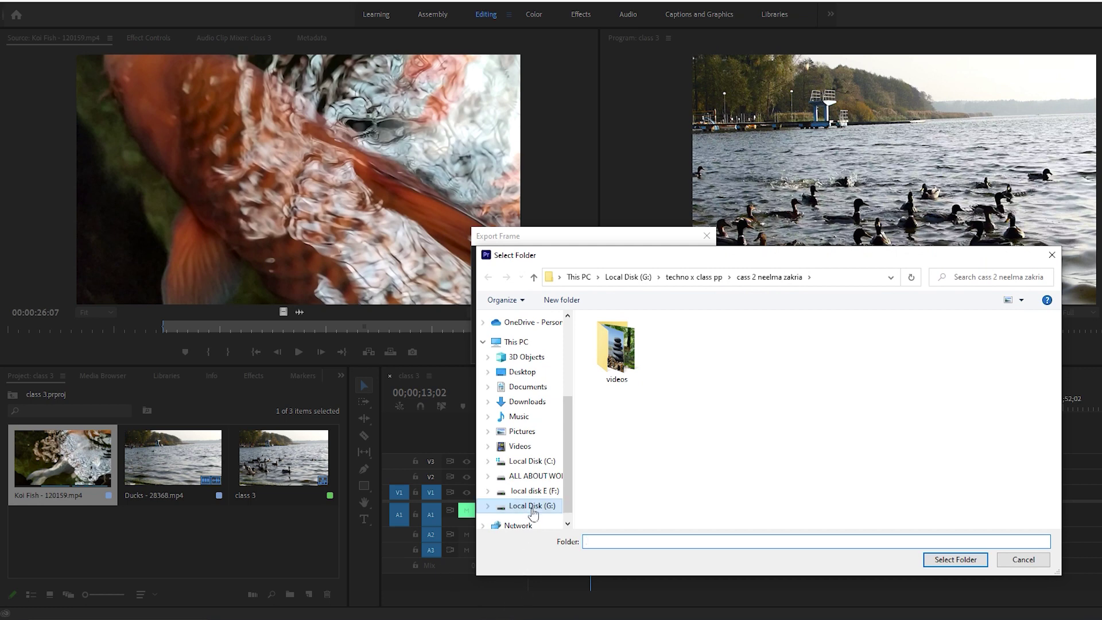
click(533, 507)
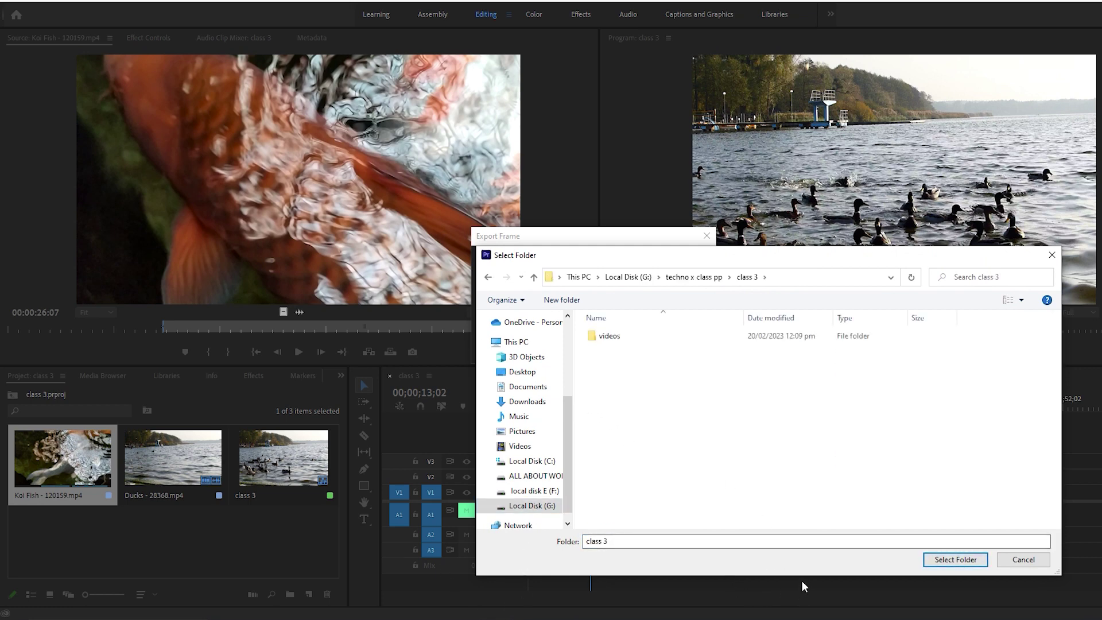
click(955, 560)
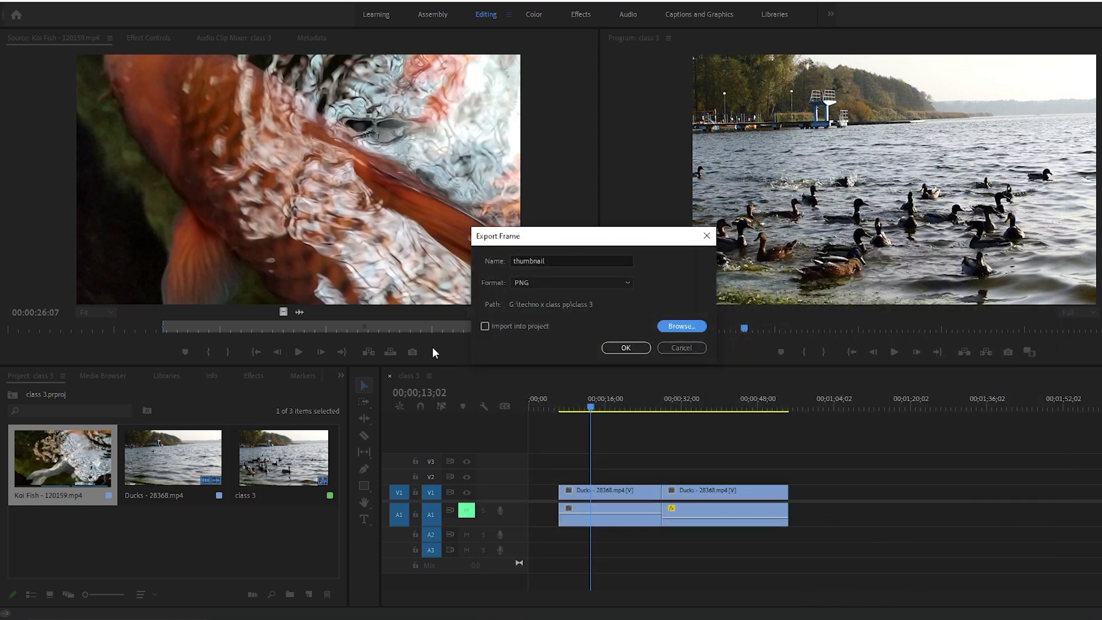
click(641, 348)
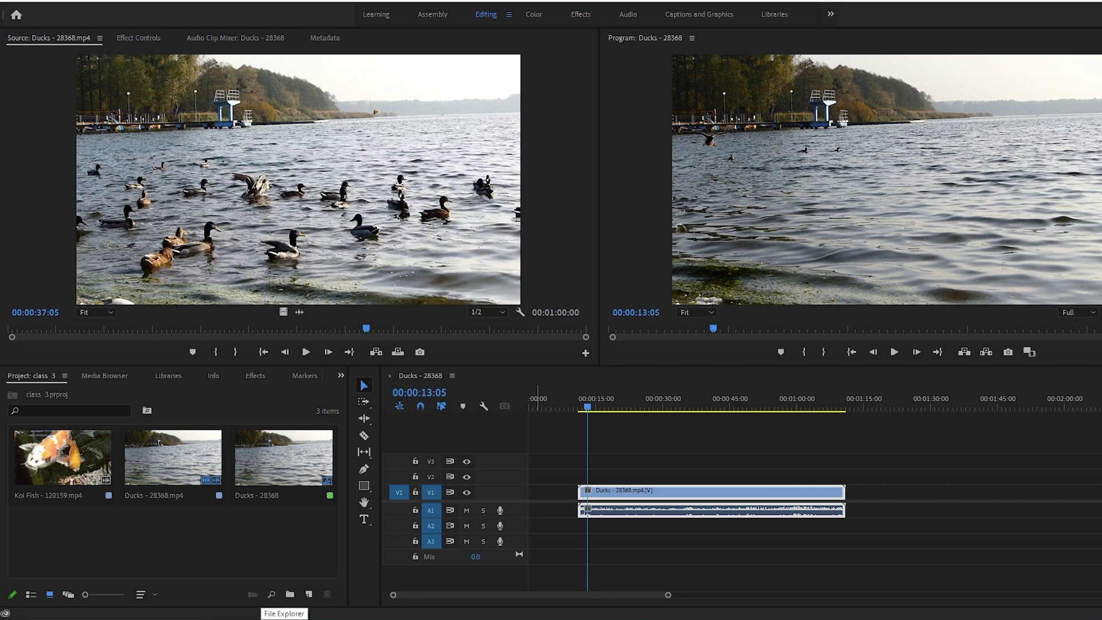
Browse in File Explorer to the G:\techno x class pp\class 3 folder.
click(284, 617)
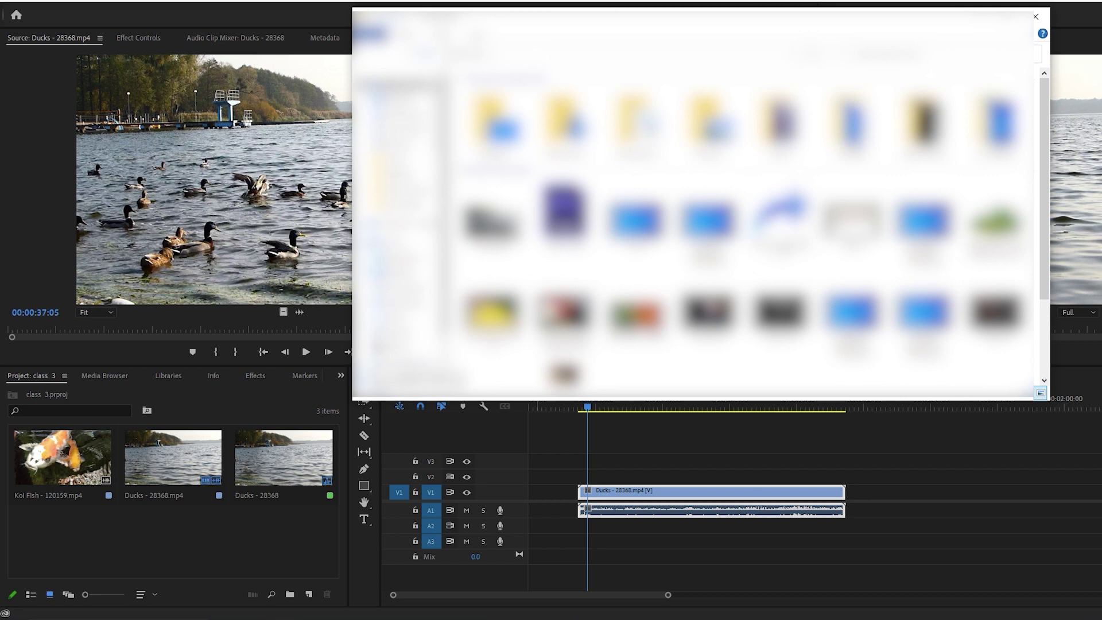
click(402, 351)
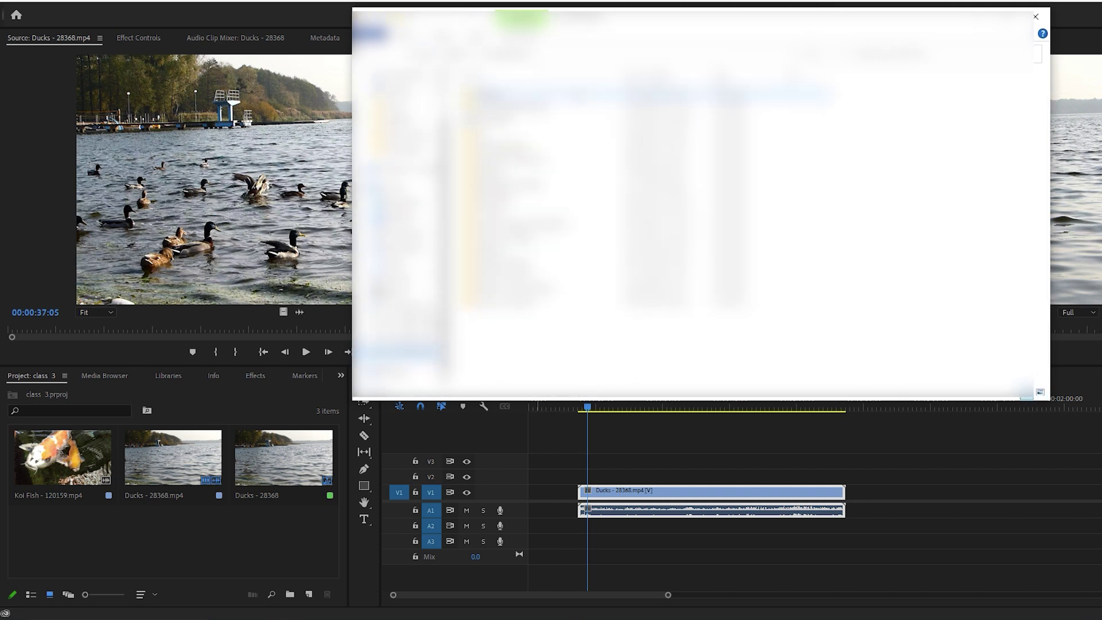
click(545, 299)
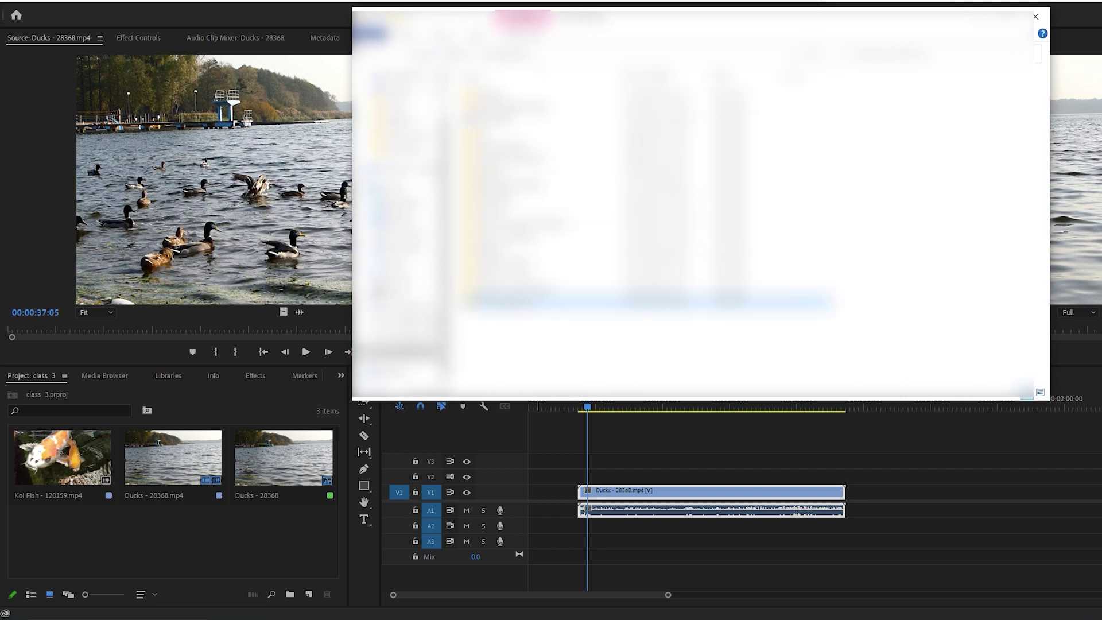
double_click(546, 299)
double_click(786, 109)
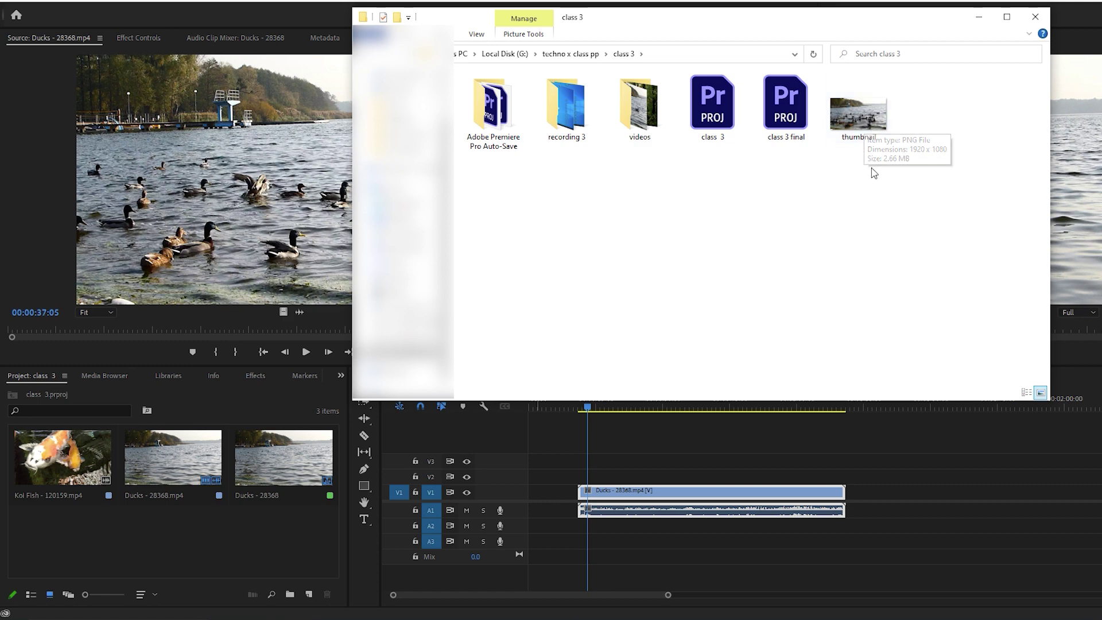
View the 1920 x 1080 thumbnail PNG, close it, and nudge the Ducks clip toward the sequence start.
click(865, 134)
double_click(865, 134)
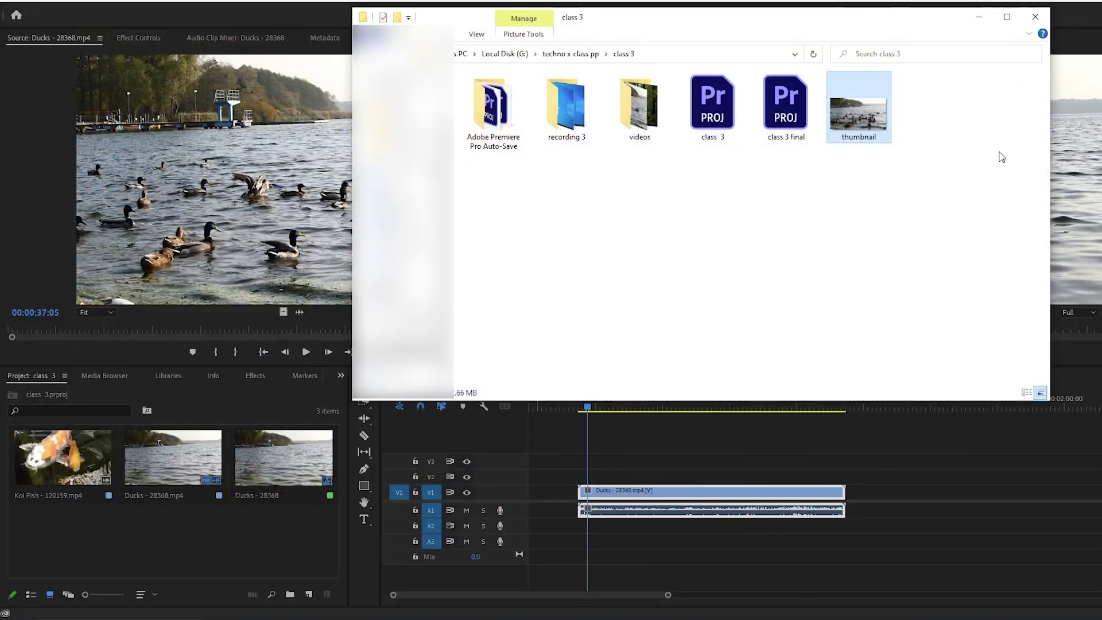
click(681, 436)
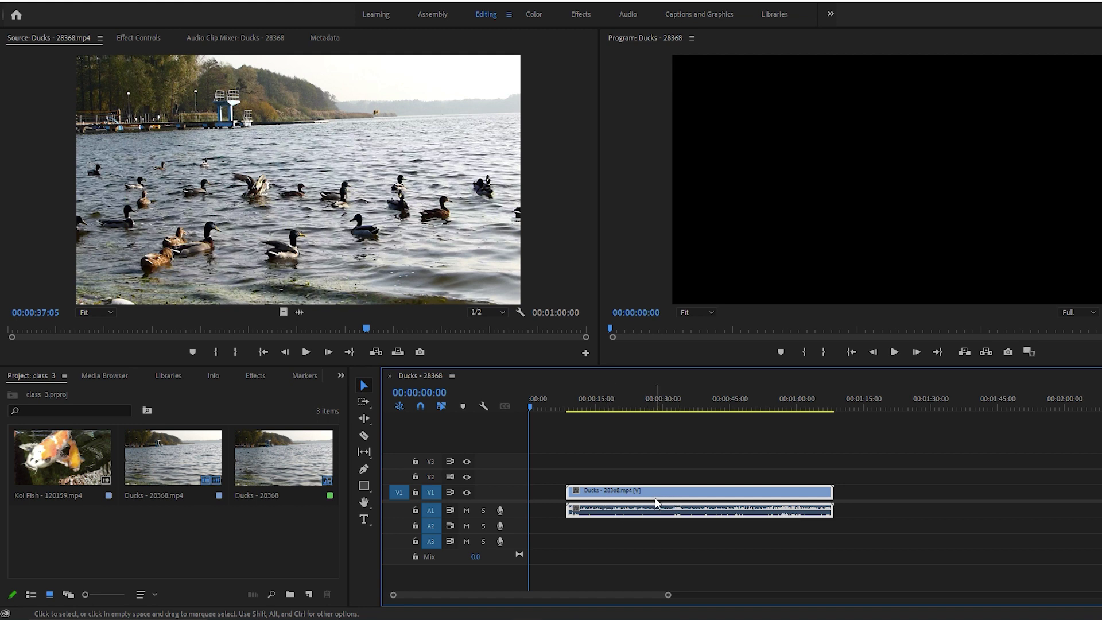
drag(656, 503, 636, 503)
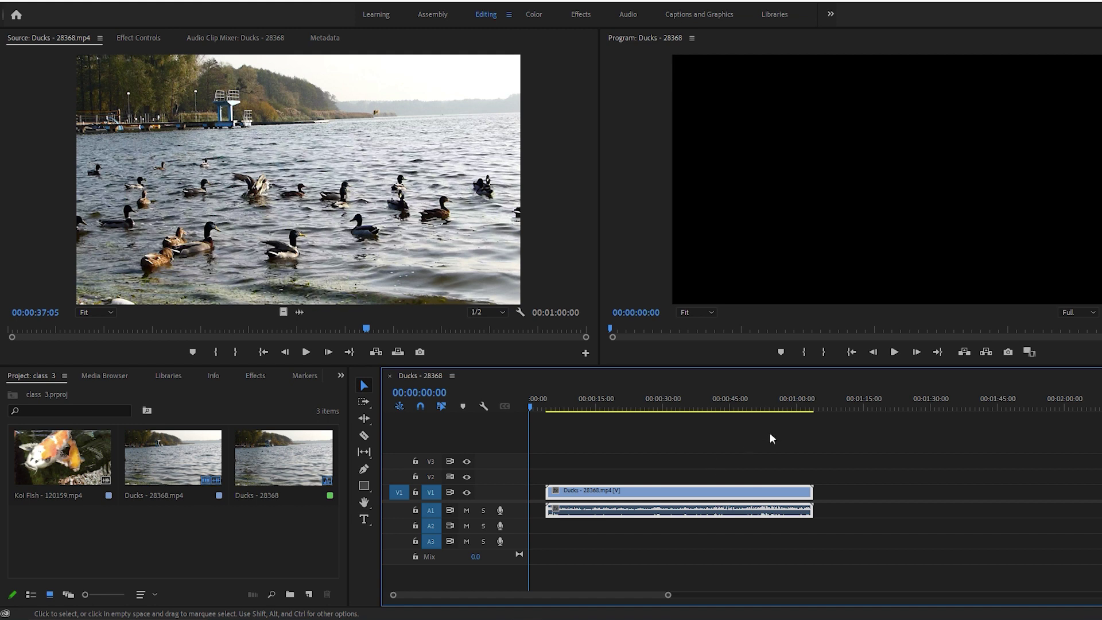
Preview the Ducks sequence, mute track A1, and replay it silently from 00:00:02:23.
click(895, 352)
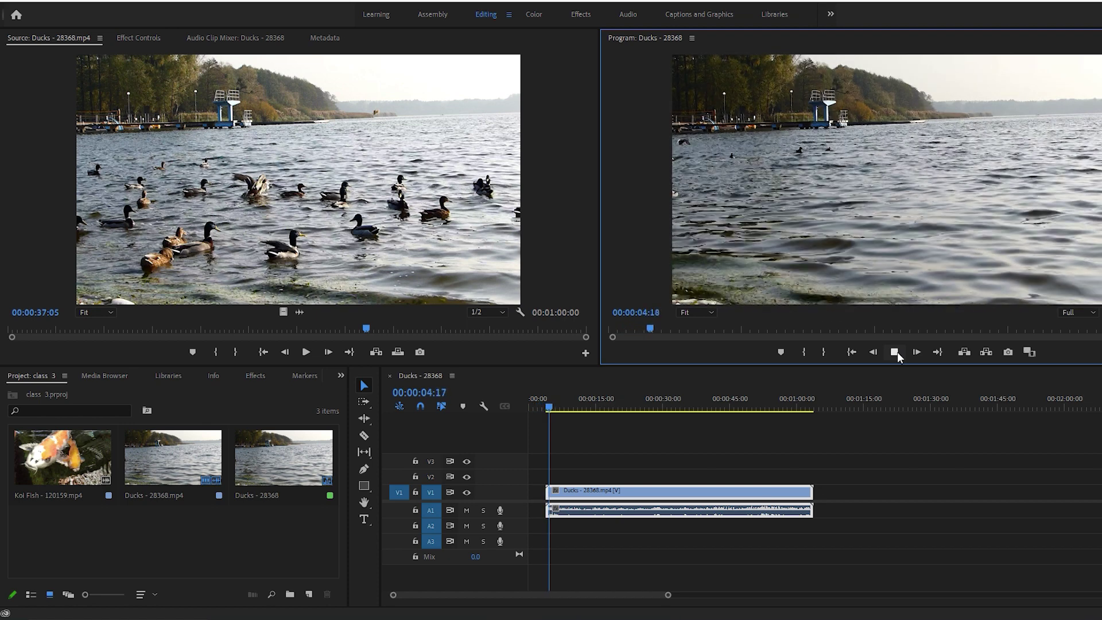
click(894, 353)
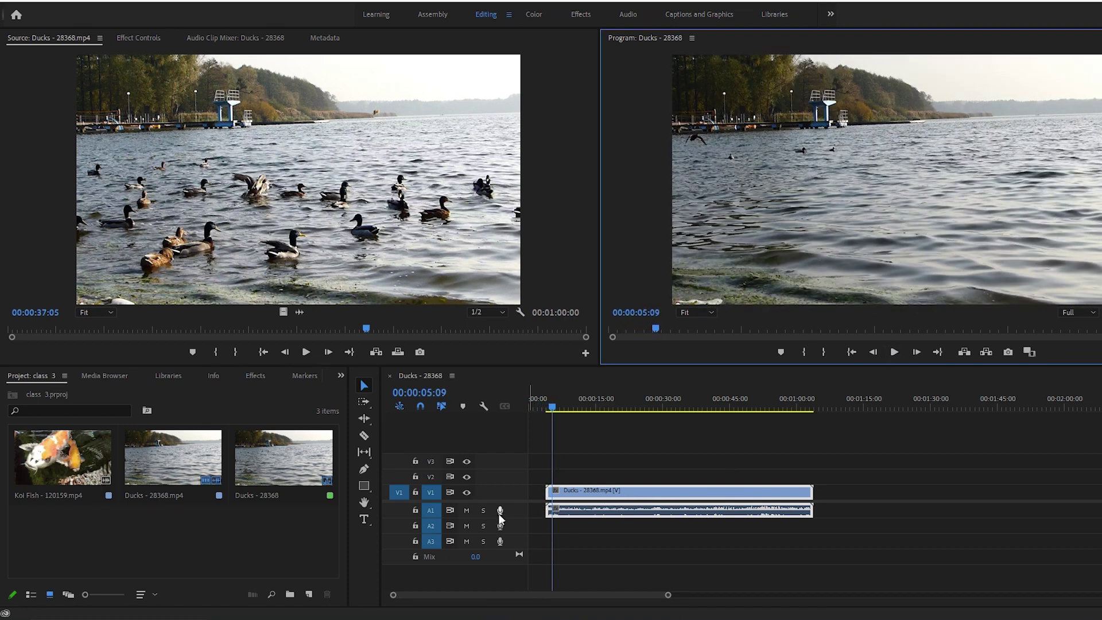
click(467, 510)
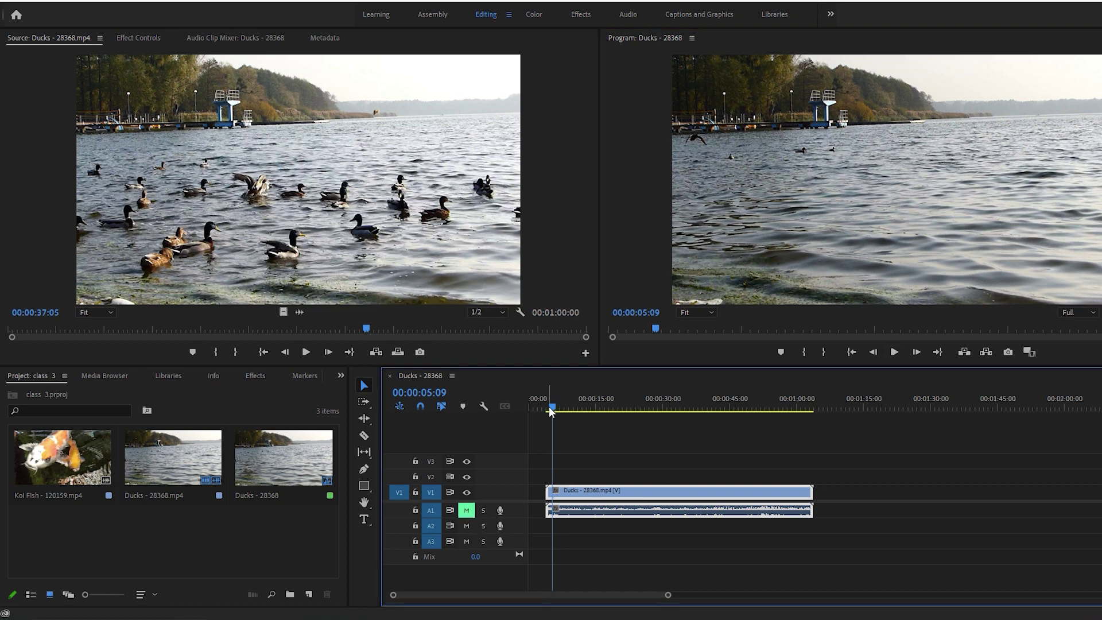
drag(548, 407, 541, 410)
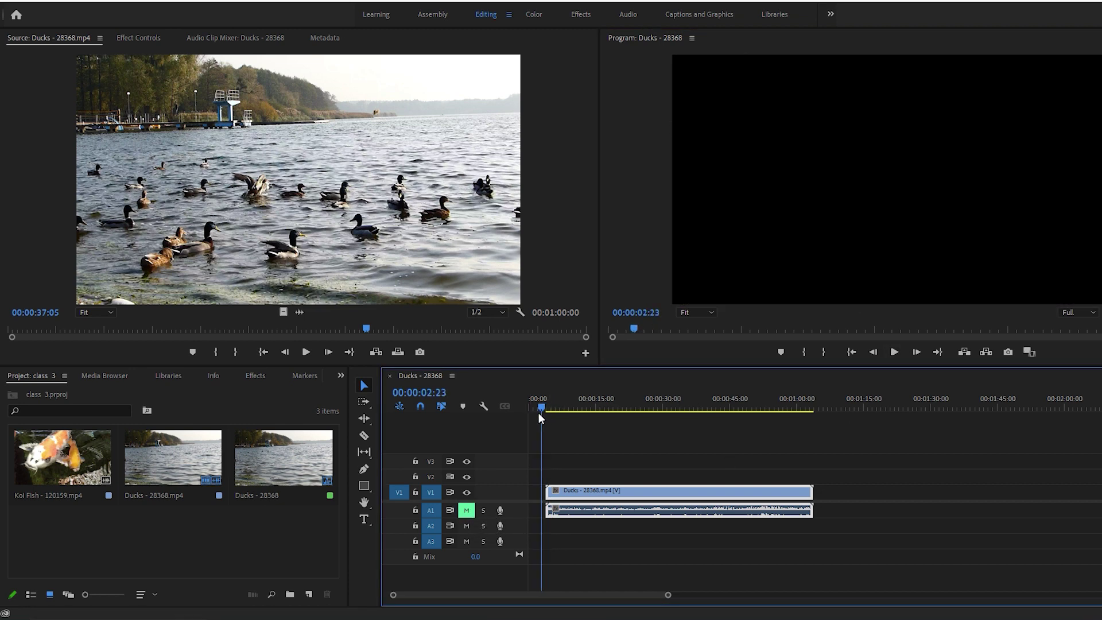
click(894, 351)
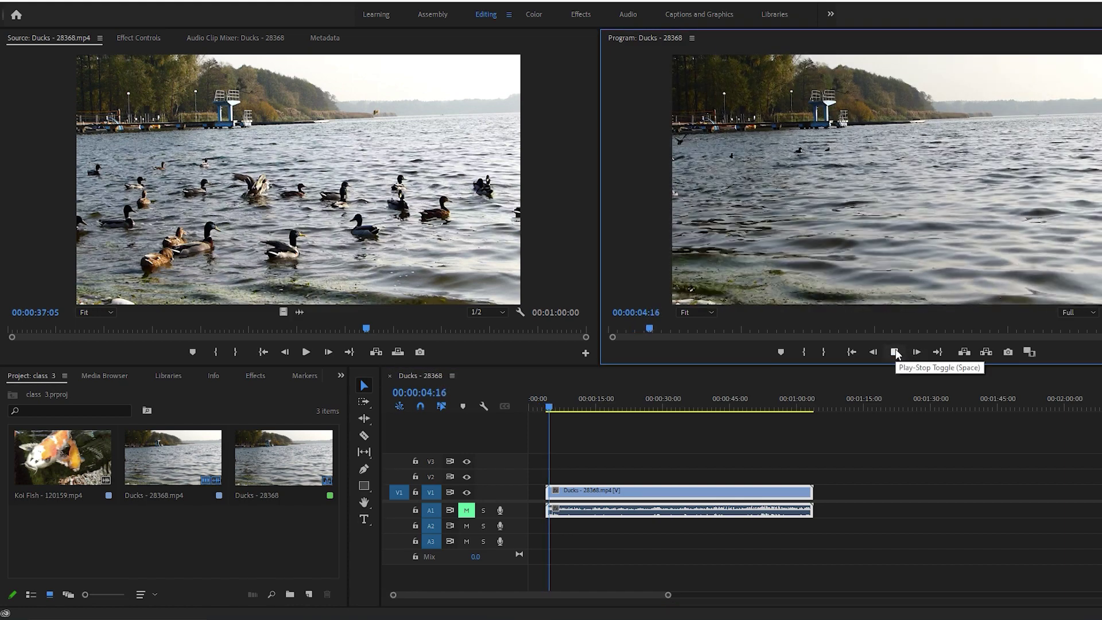